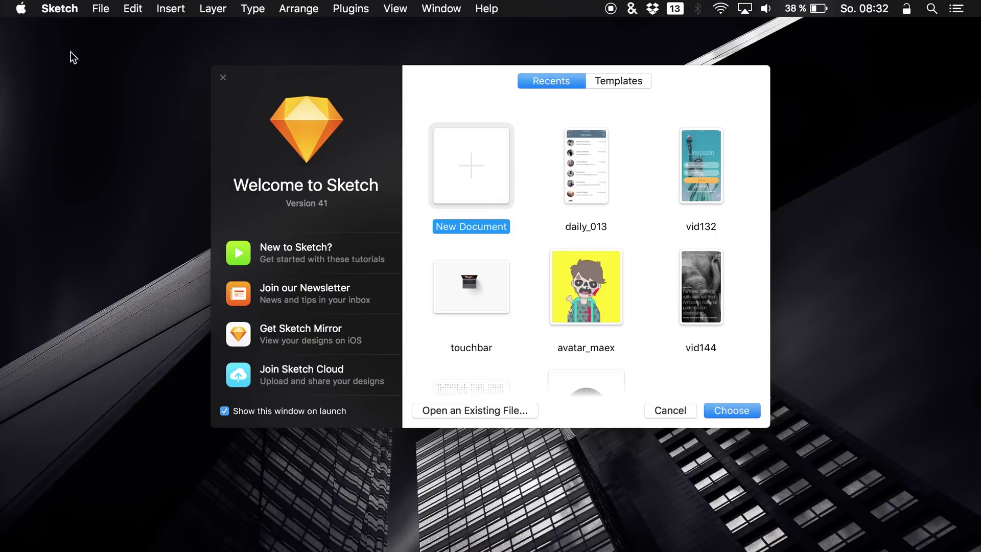
# After browsing recent files and templates, start a new blank Untitled document
pyautogui.click(106, 8)
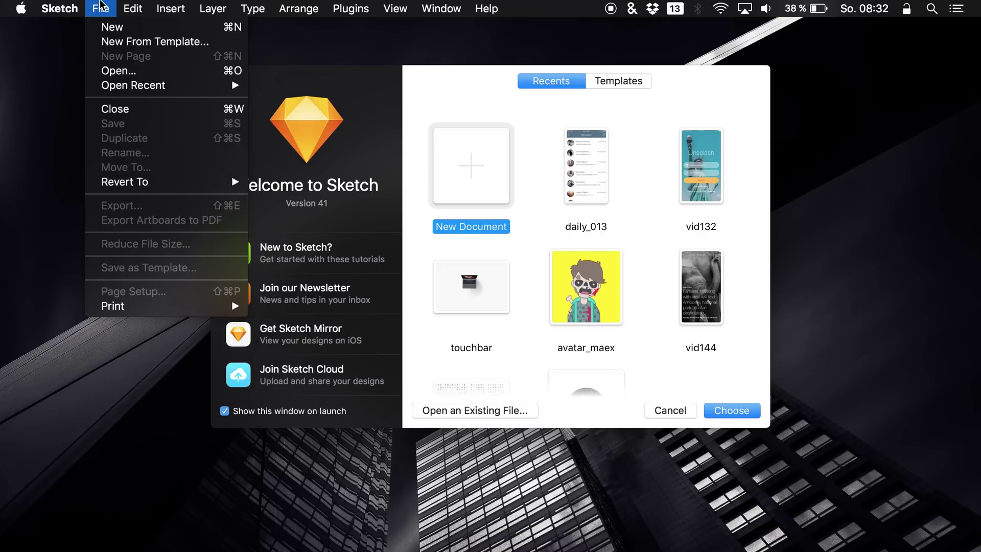
pyautogui.moveTo(117, 86)
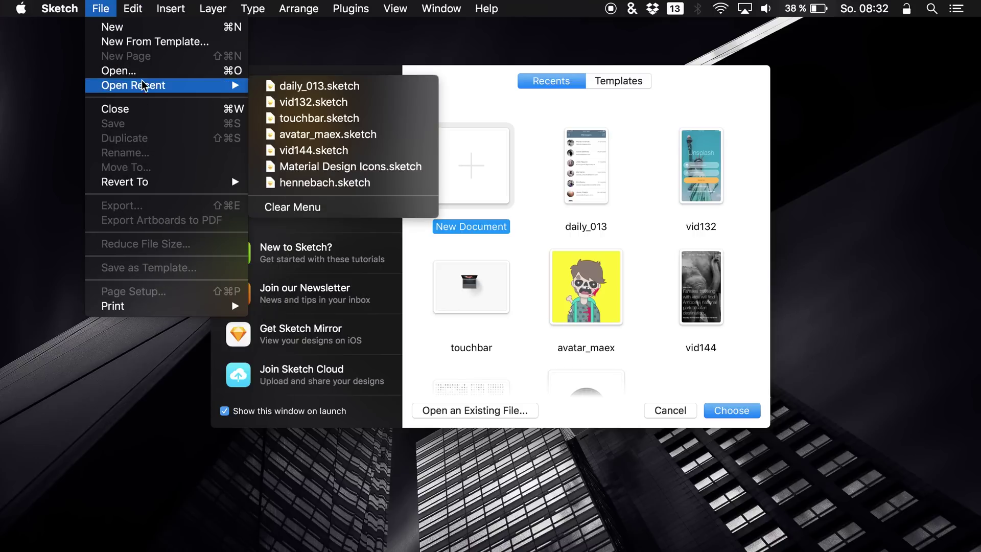
pyautogui.click(537, 111)
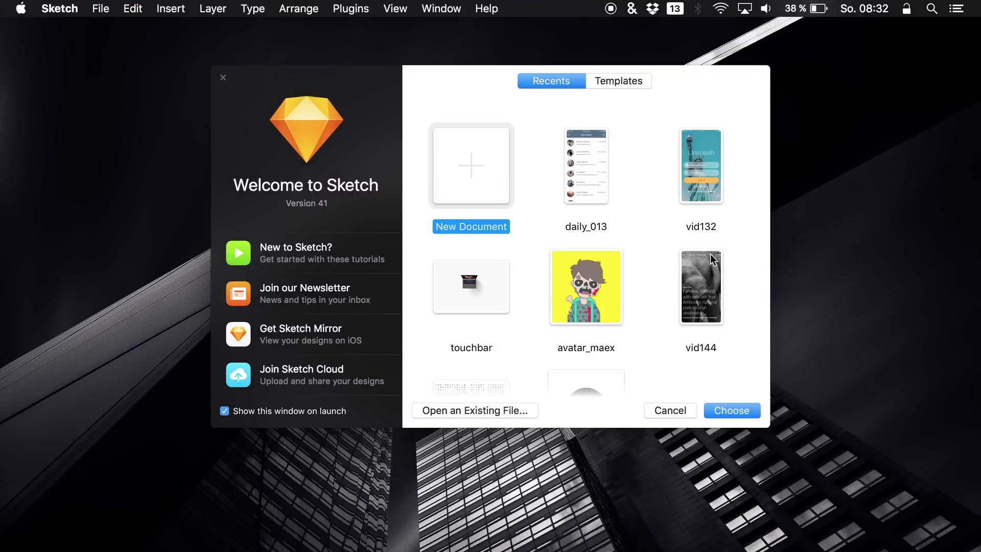
pyautogui.click(606, 81)
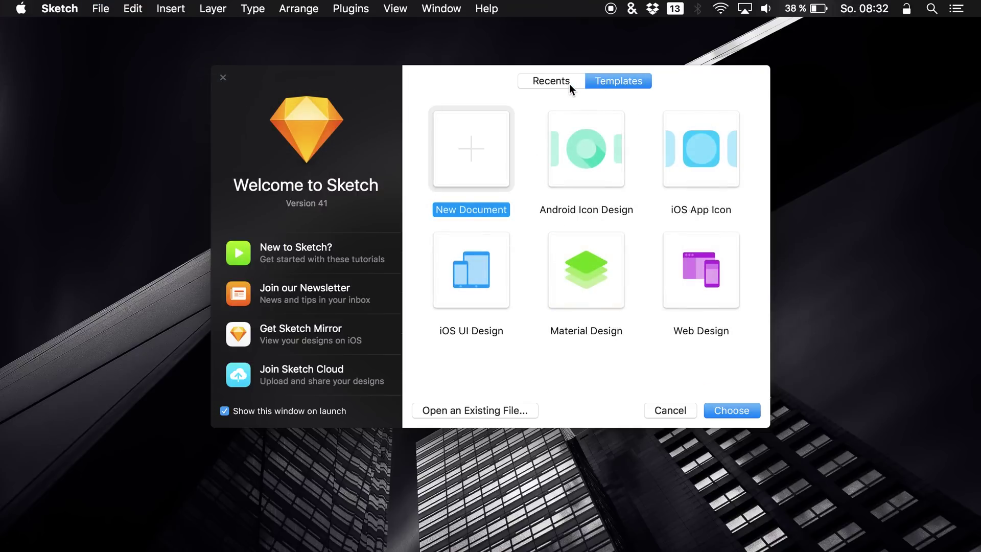
pyautogui.click(562, 83)
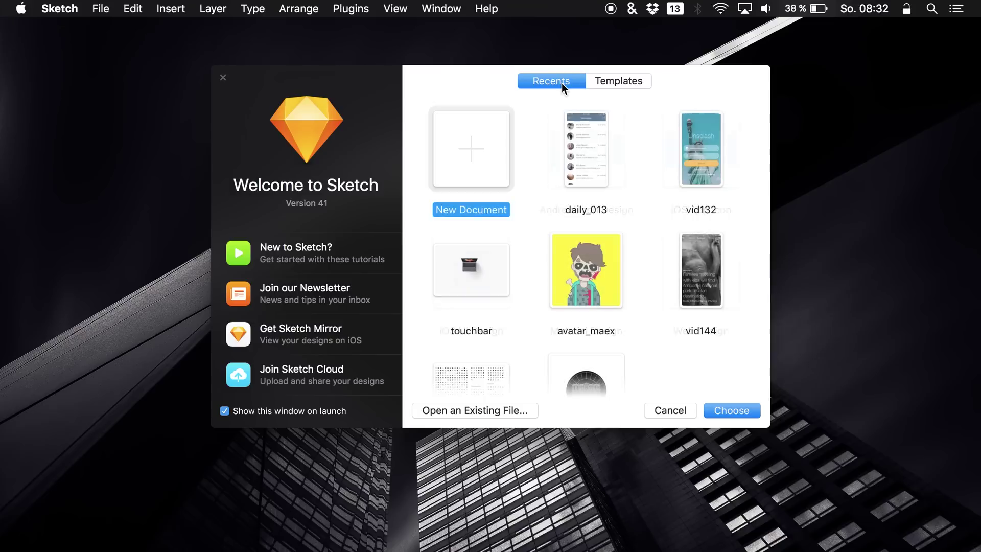
pyautogui.click(735, 411)
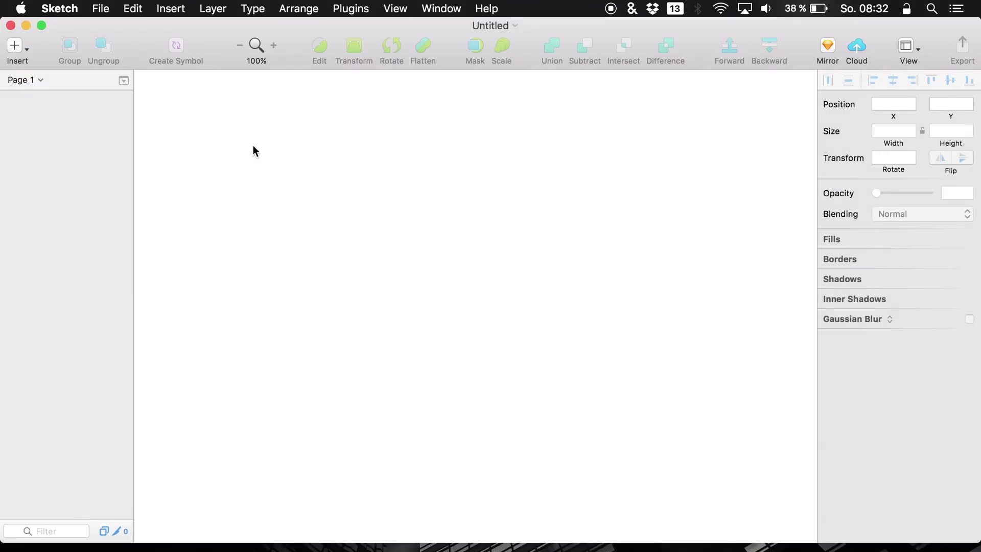
# Draw a wide, short artboard and add a Home text label near its left edge
pyautogui.press('a')
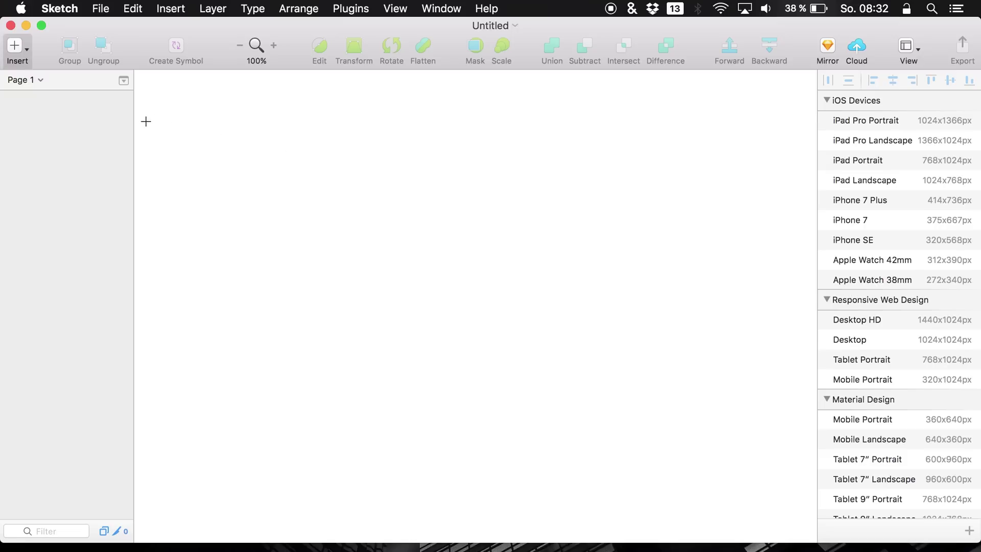
pyautogui.moveTo(146, 121); pyautogui.dragTo(798, 177)
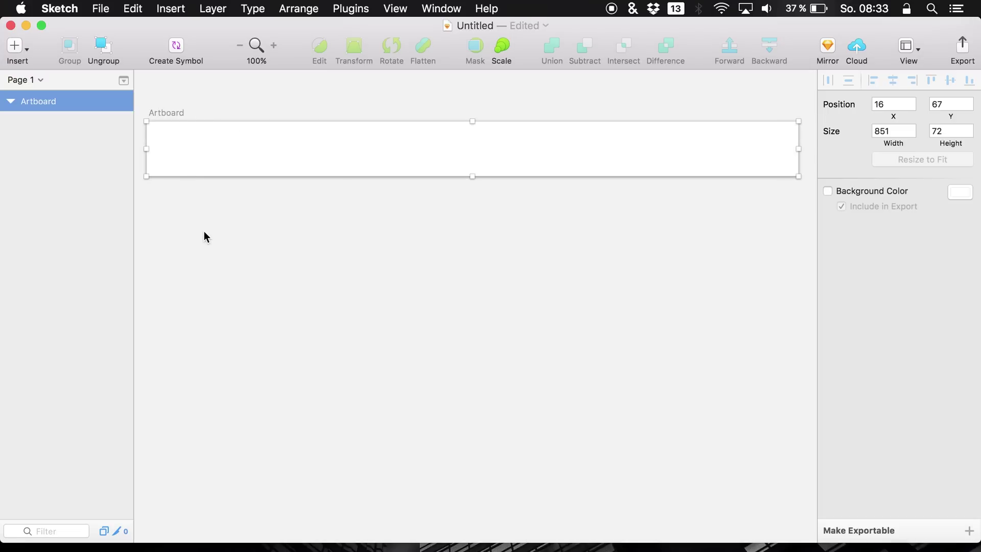
pyautogui.press('t')
pyautogui.click(170, 155)
pyautogui.write('Home')
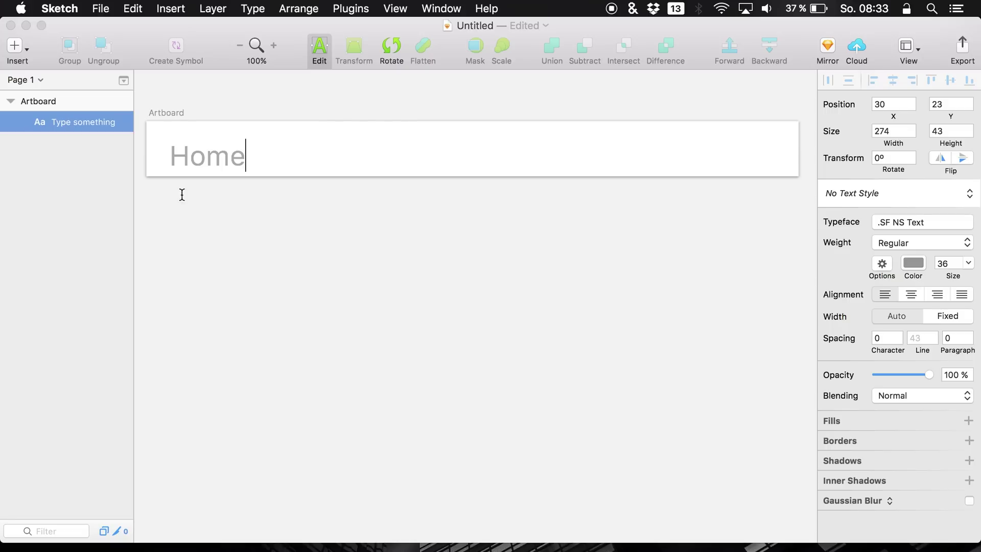
pyautogui.press('Escape')
pyautogui.moveTo(192, 165); pyautogui.dragTo(189, 158)
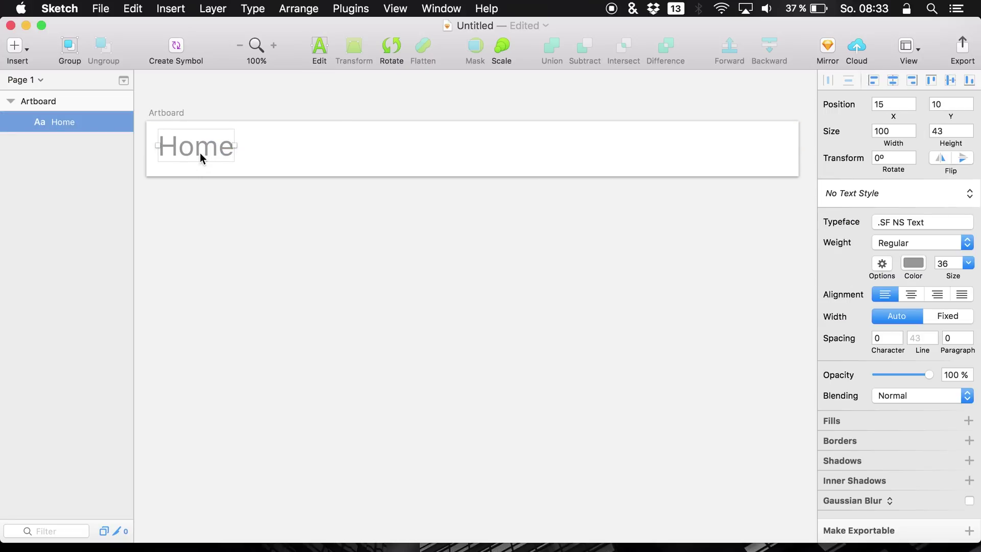
pyautogui.press('super+z')
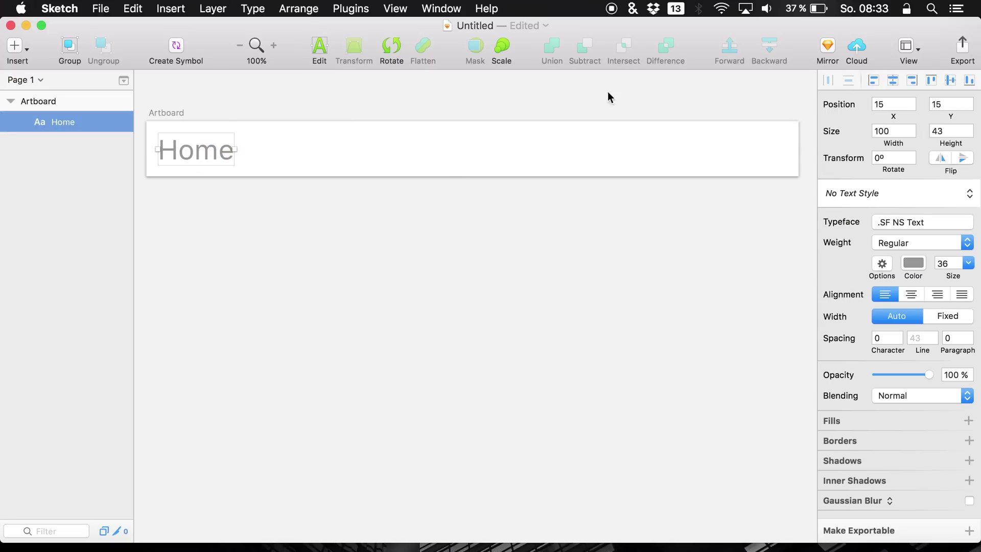
# Duplicate the Home label to its right and change it to About
pyautogui.press('super+d')
pyautogui.moveTo(192, 153); pyautogui.dragTo(303, 152)
pyautogui.doubleClick(303, 152)
pyautogui.write('About')
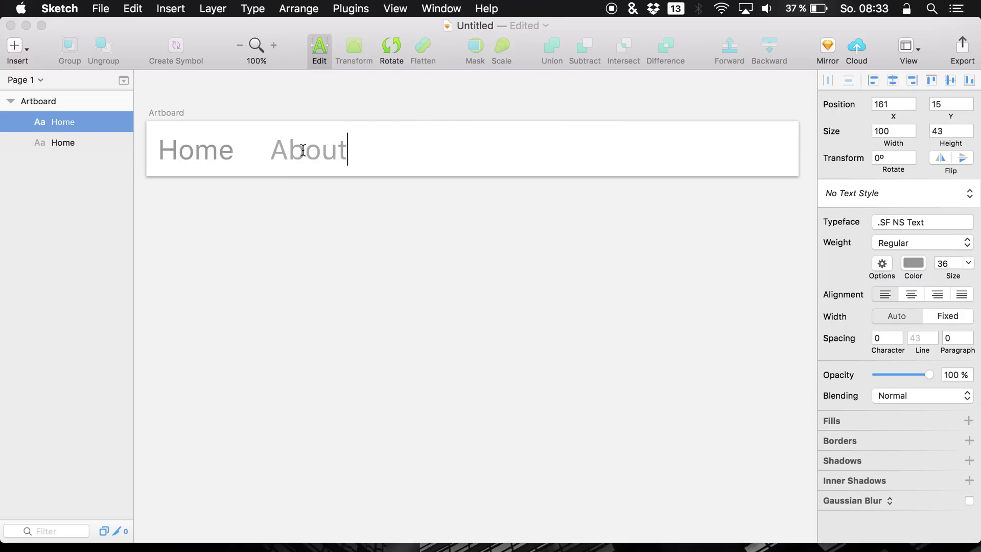
pyautogui.press('Escape')
# Add an evenly spaced third label reading Contact to the right of About
pyautogui.press('super+d')
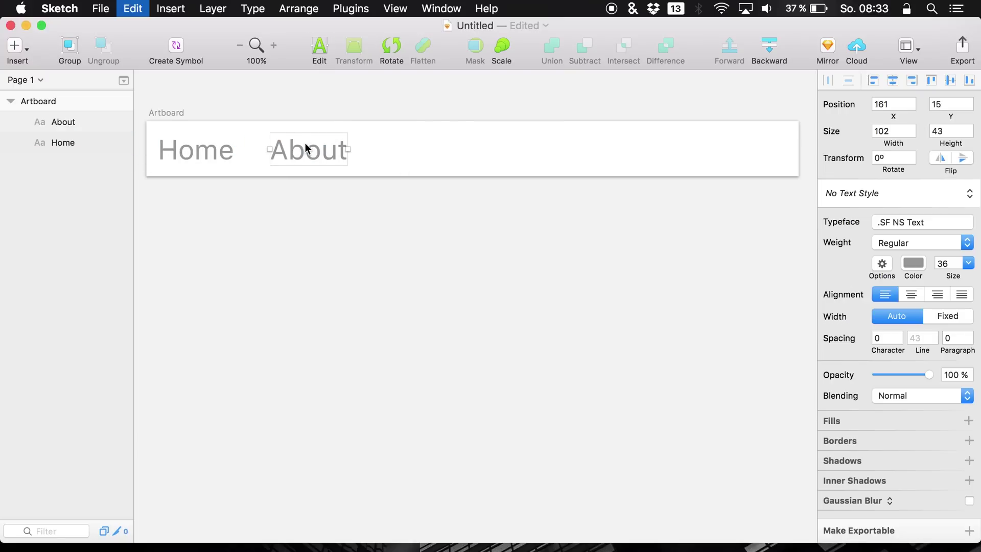
pyautogui.moveTo(375, 146); pyautogui.dragTo(418, 140)
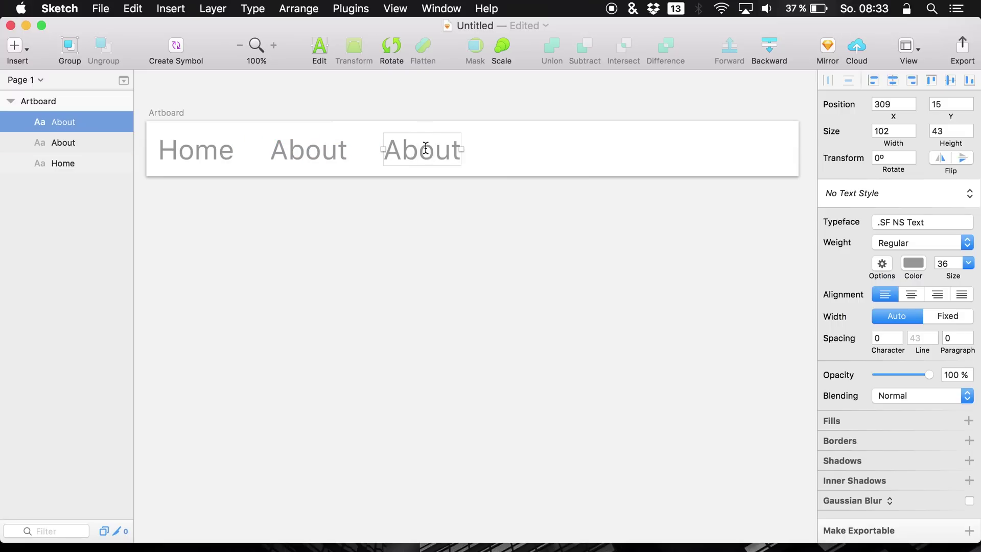
pyautogui.doubleClick(425, 148)
pyautogui.write('Contact')
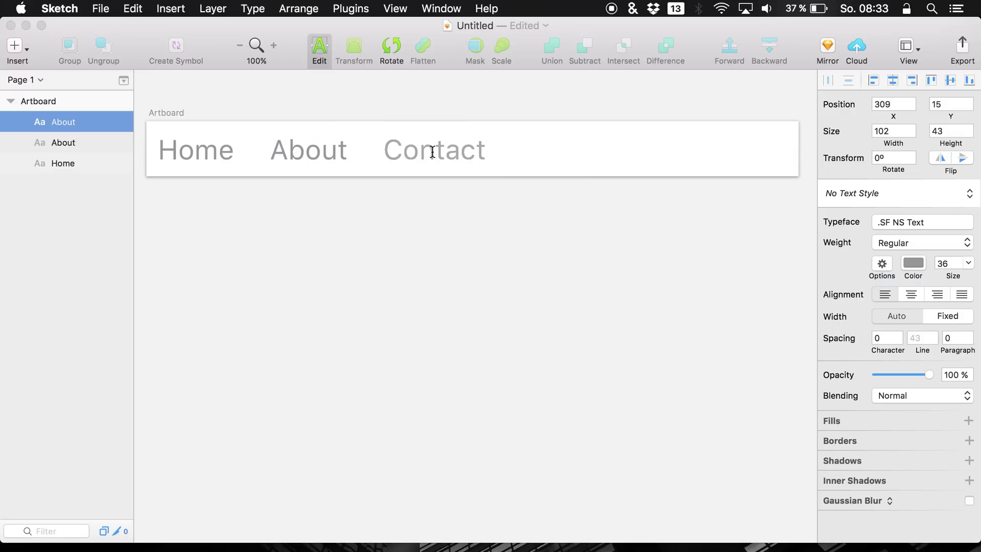
pyautogui.click(391, 219)
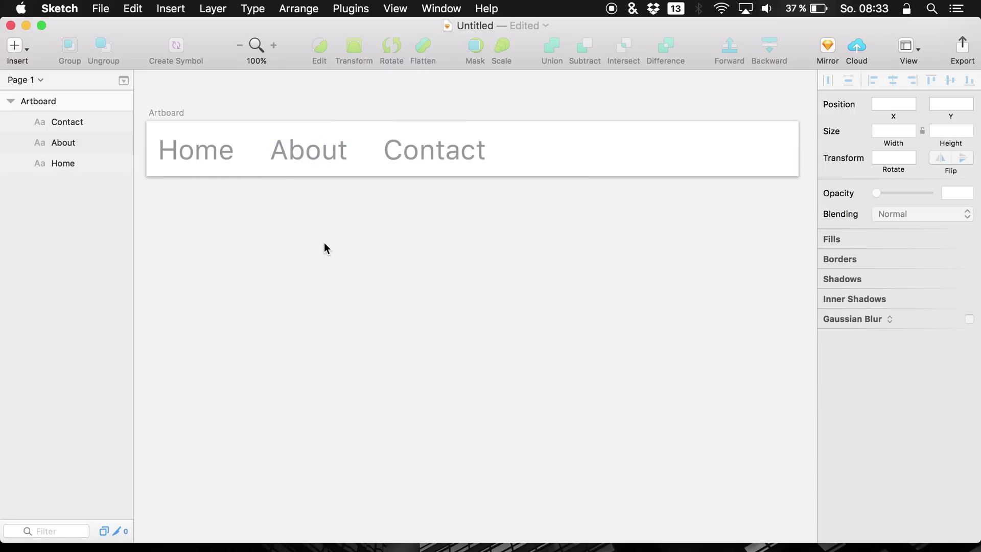
pyautogui.scroll(-5, 324, 244)
pyautogui.scroll(2, 322, 248)
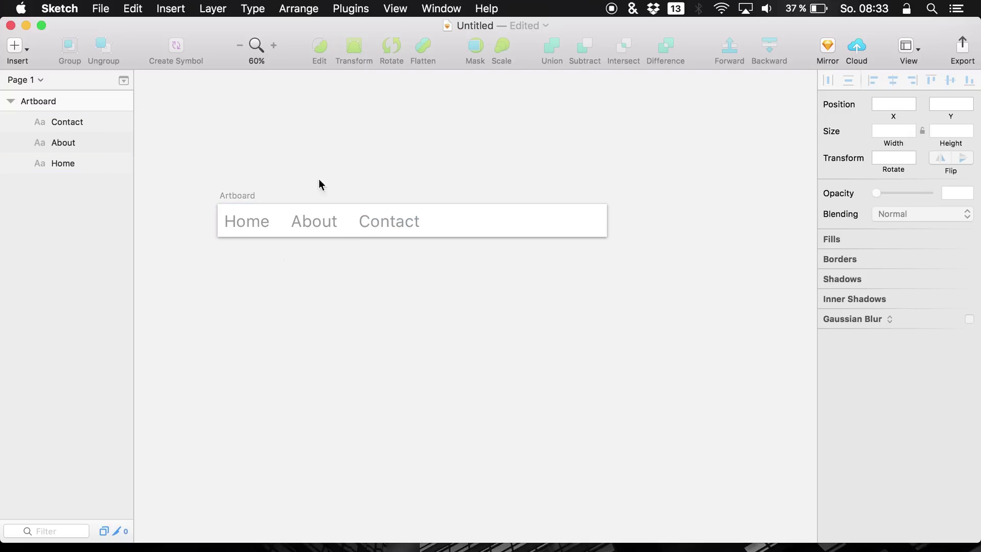
# Select the Contact, About and Home labels and group them
pyautogui.click(54, 122)
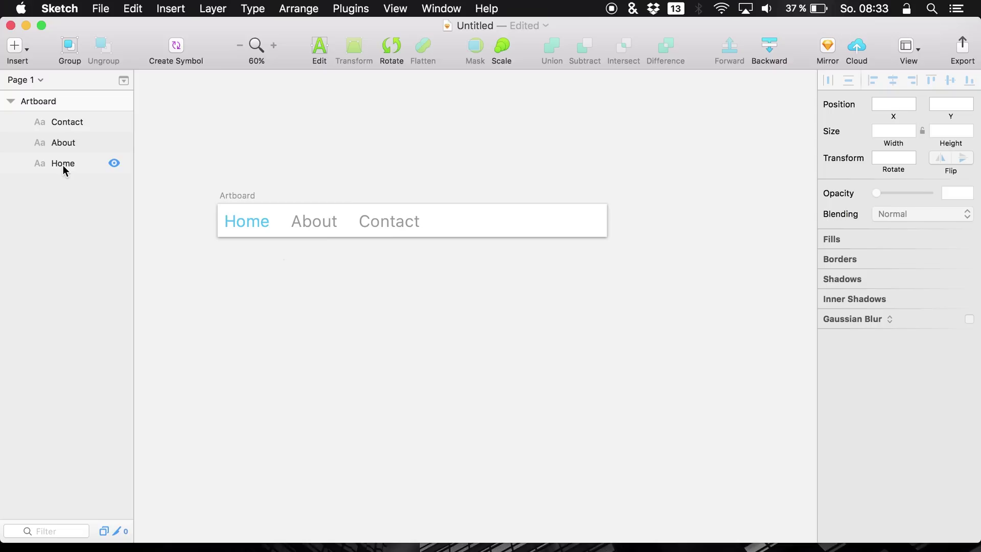
pyautogui.click(65, 123)
pyautogui.keyDown('shift'); pyautogui.click(77, 163); pyautogui.keyUp('shift')
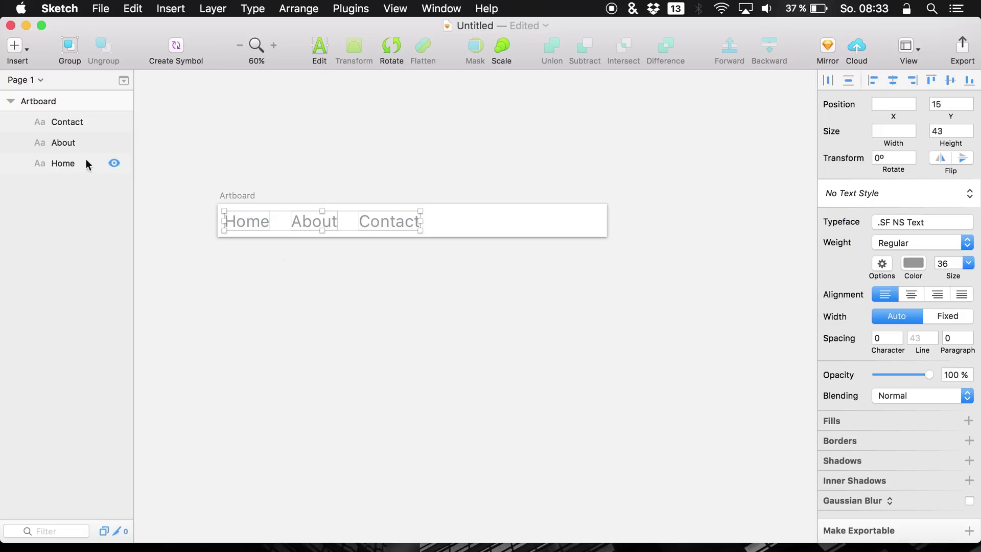
pyautogui.click(141, 170)
pyautogui.click(70, 122)
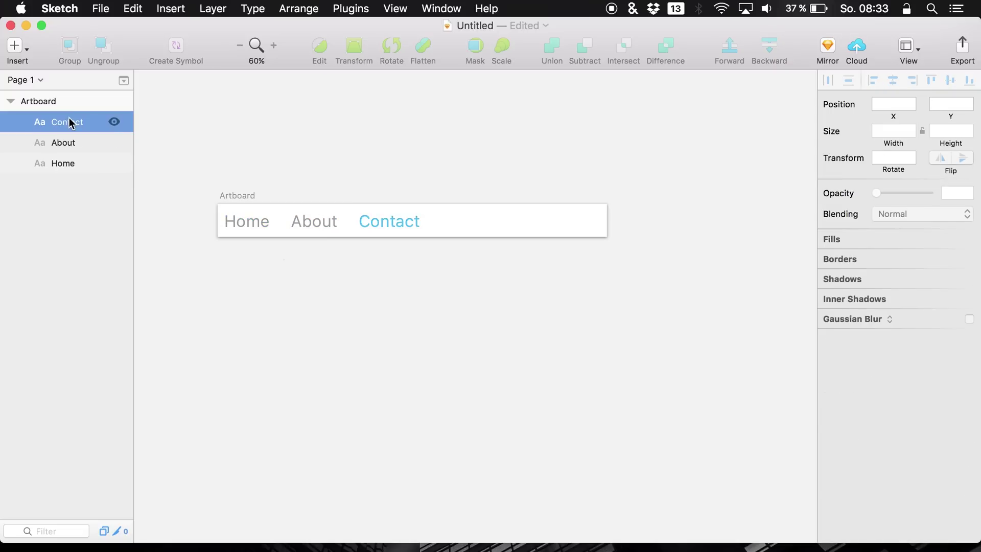
pyautogui.keyDown('shift'); pyautogui.click(77, 166); pyautogui.keyUp('shift')
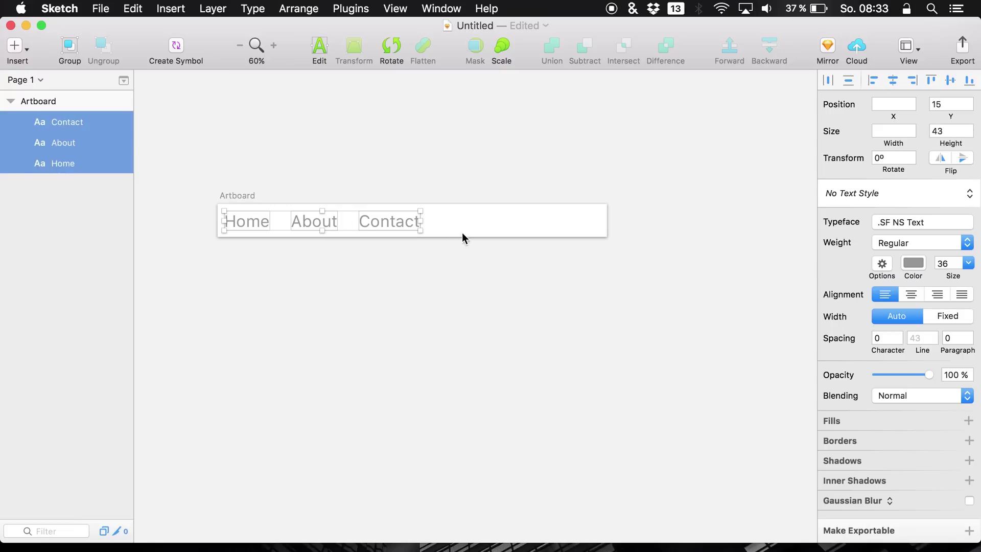
pyautogui.press('super+g')
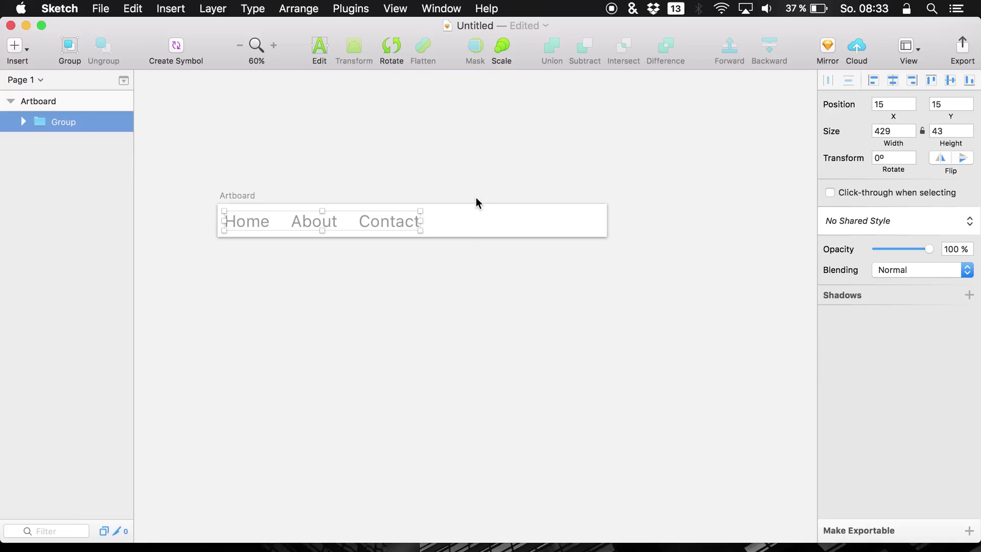
# Name the group nav and convert it into a symbol
pyautogui.doubleClick(66, 128)
pyautogui.write('nav')
pyautogui.press('Return')
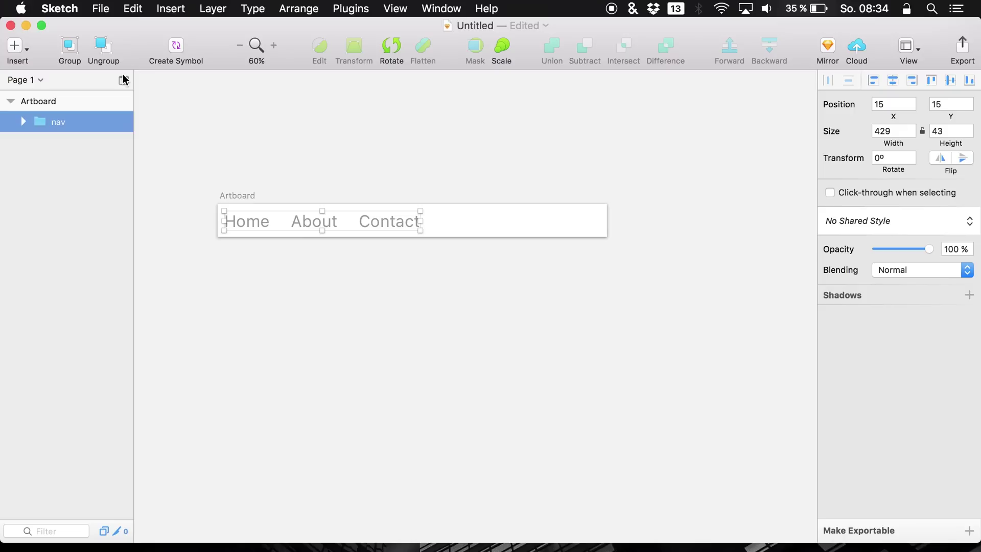
pyautogui.click(175, 54)
pyautogui.click(650, 189)
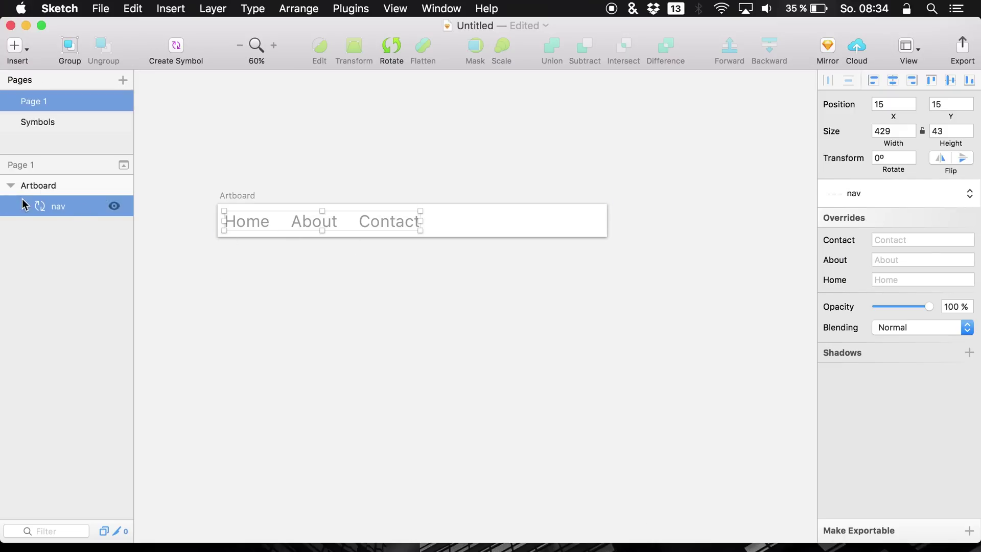
# On the Symbols page, convert the nav's Home text layer into a symbol named Home
pyautogui.click(34, 127)
pyautogui.click(23, 205)
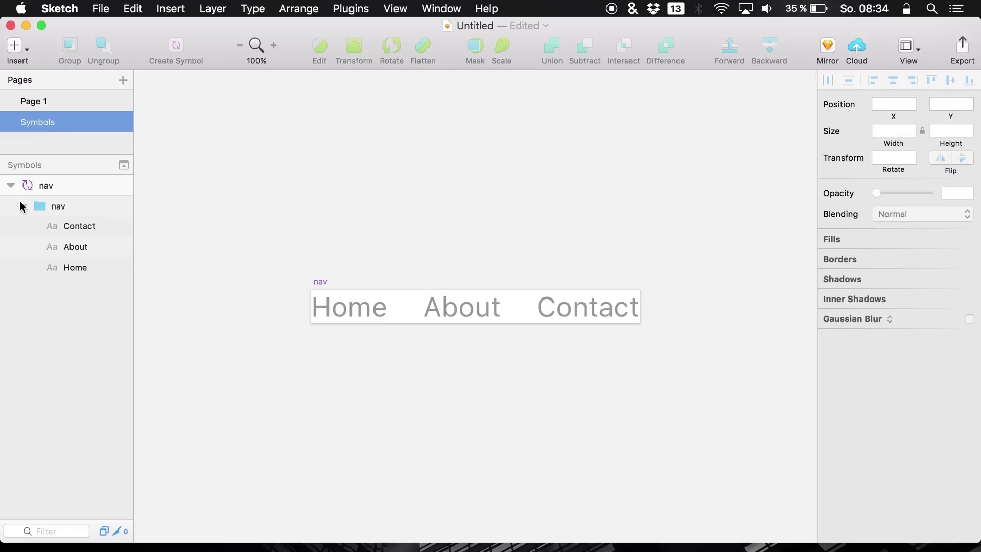
pyautogui.click(82, 271)
pyautogui.hscroll(2, 213, 262)
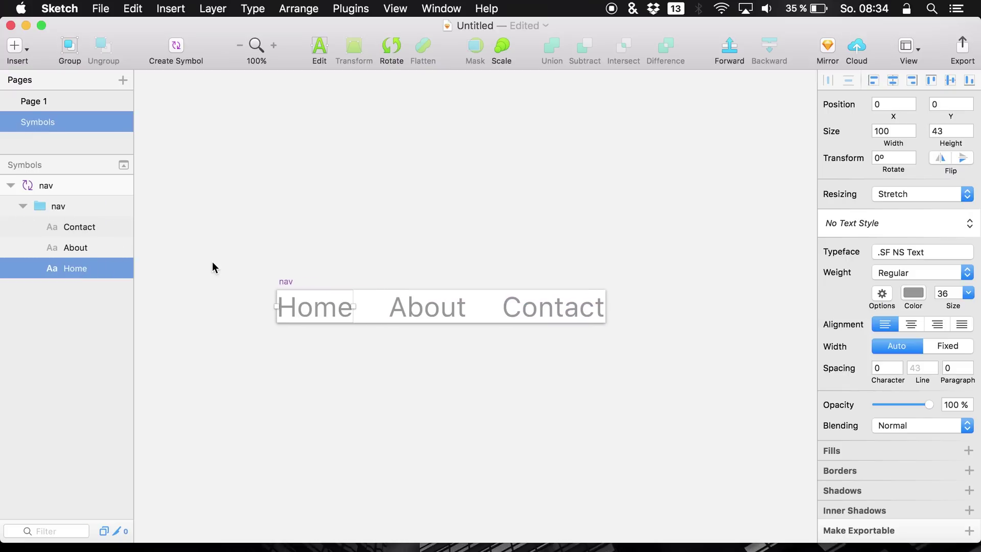
pyautogui.click(178, 46)
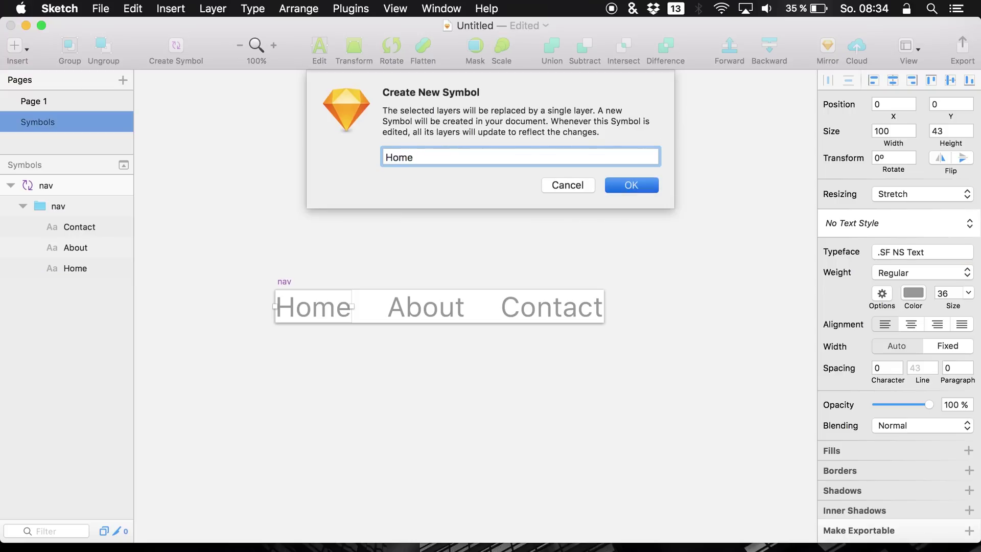
pyautogui.press('Return')
# Try dark red on the Home symbol's text, revert to grey, and select the Home master
pyautogui.hscroll(3, 661, 245)
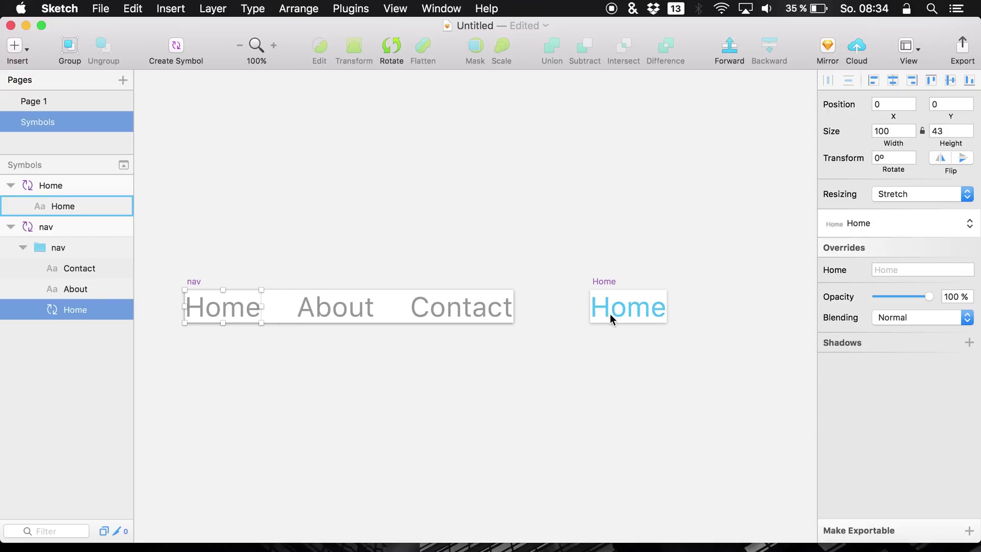
pyautogui.click(620, 306)
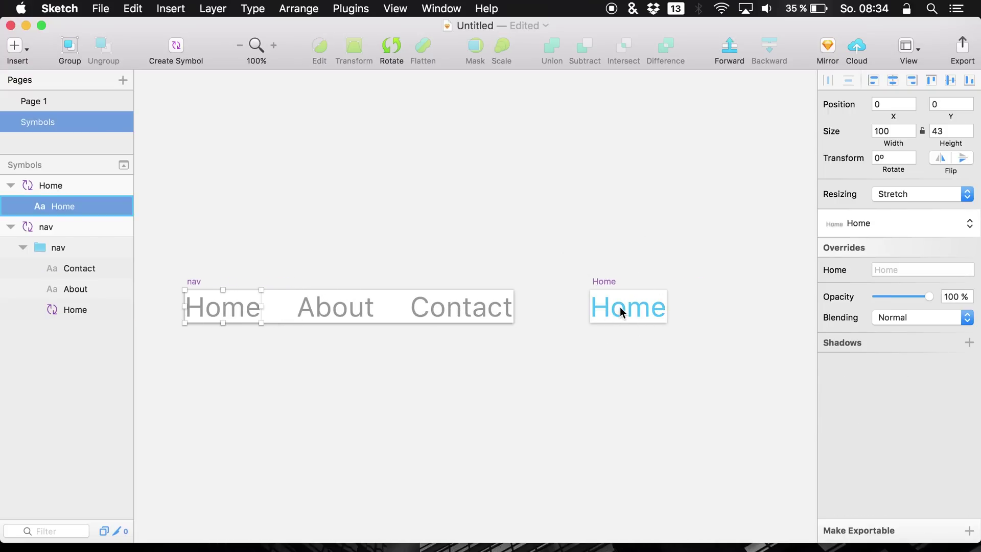
pyautogui.click(907, 293)
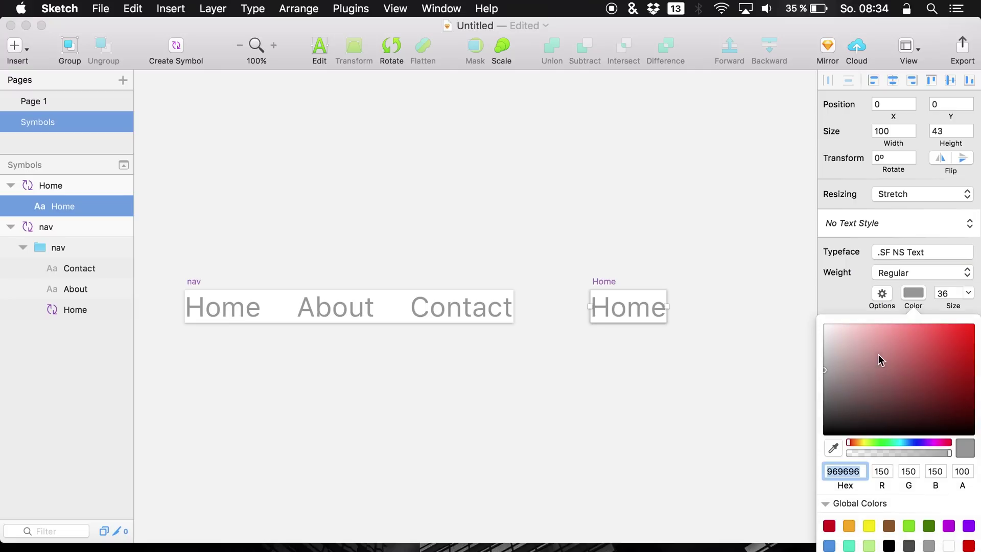
pyautogui.moveTo(880, 358)
pyautogui.mouseDown()
pyautogui.moveTo(896, 400)
pyautogui.moveTo(885, 394)
pyautogui.moveTo(898, 403)
pyautogui.moveTo(927, 384)
pyautogui.moveTo(865, 410)
pyautogui.moveTo(894, 385)
pyautogui.moveTo(913, 395)
pyautogui.mouseUp()
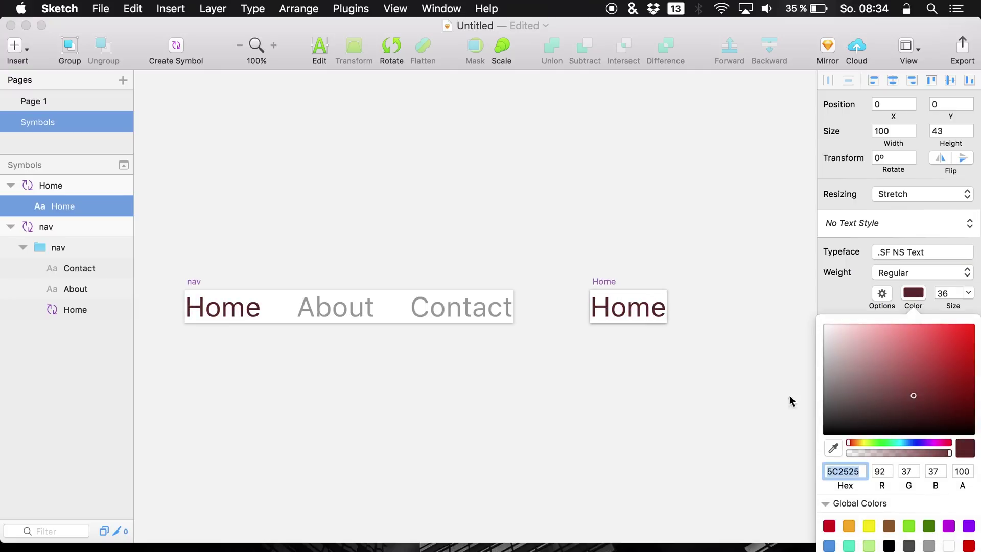
pyautogui.press('super+z')
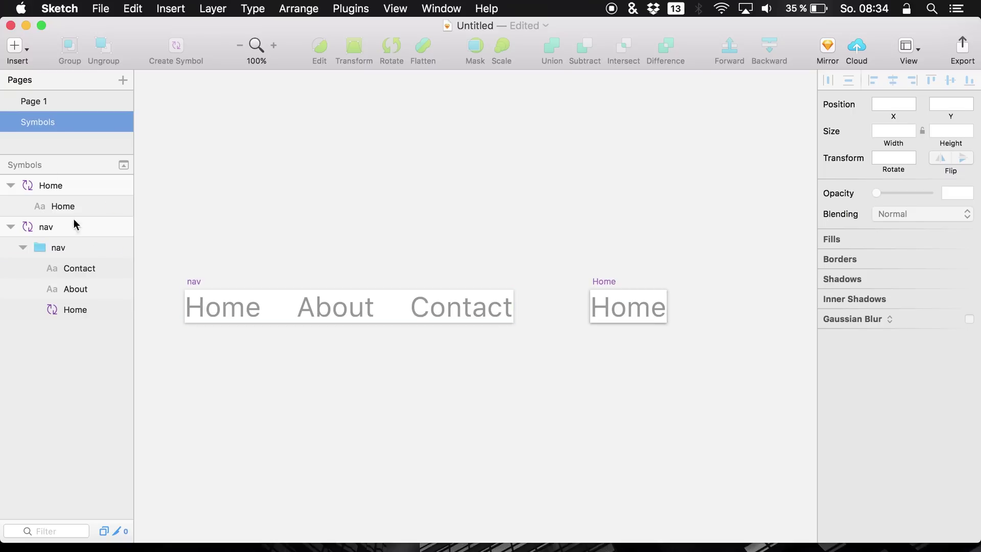
pyautogui.click(60, 183)
# Duplicate the Home symbol and rename the copy Home Active
pyautogui.press('super+d')
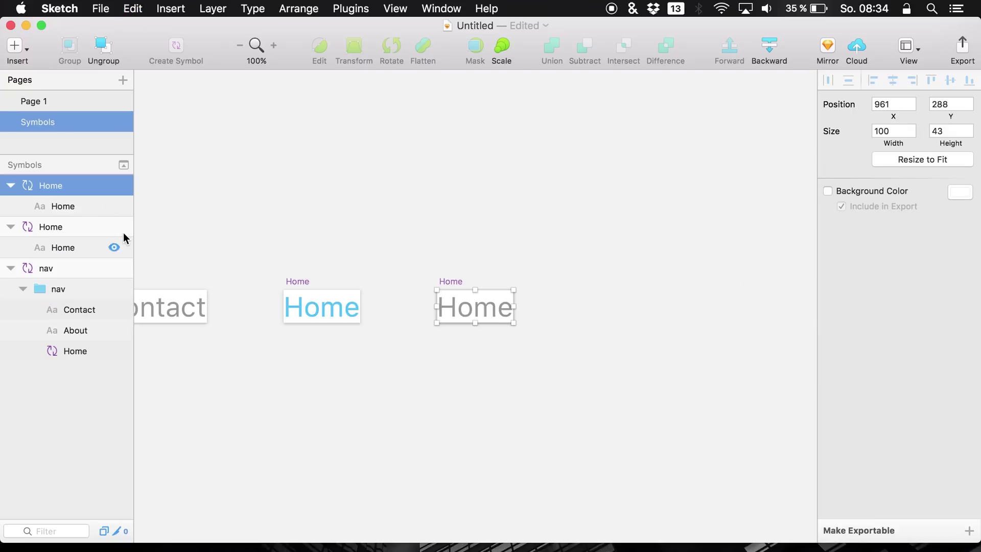
pyautogui.doubleClick(55, 187)
pyautogui.press('Right')
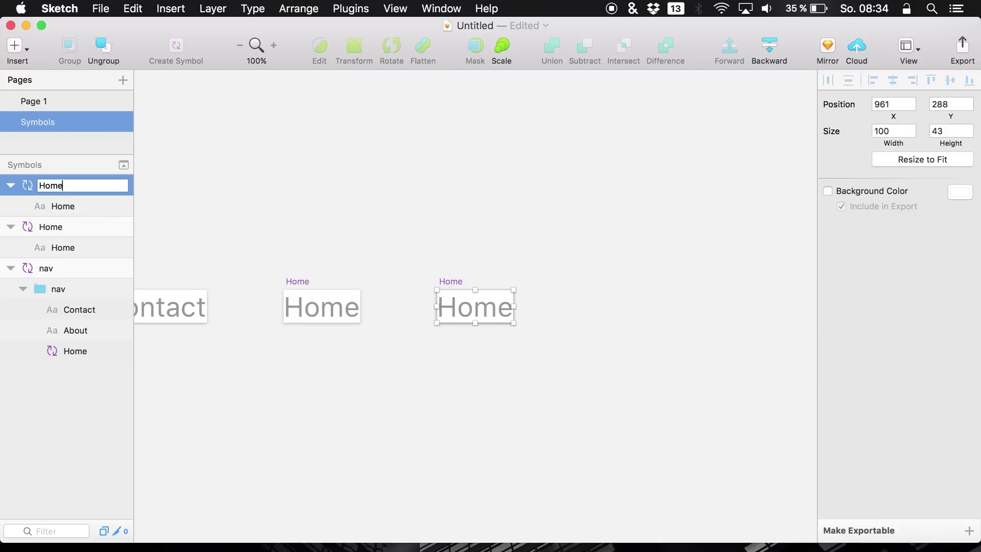
pyautogui.write('Active')
pyautogui.press('Return')
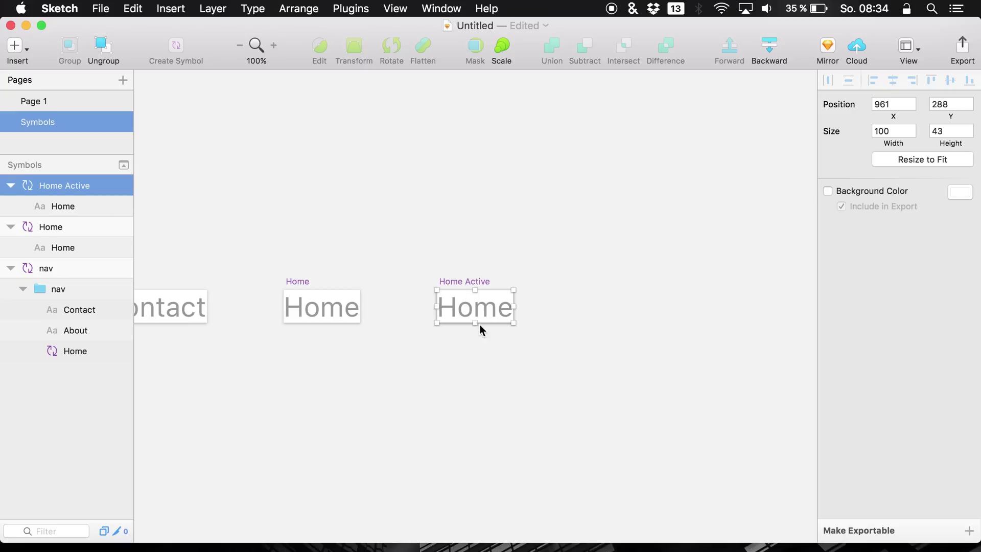
# Recolour the Home Active symbol's Home text to black (000000)
pyautogui.click(78, 209)
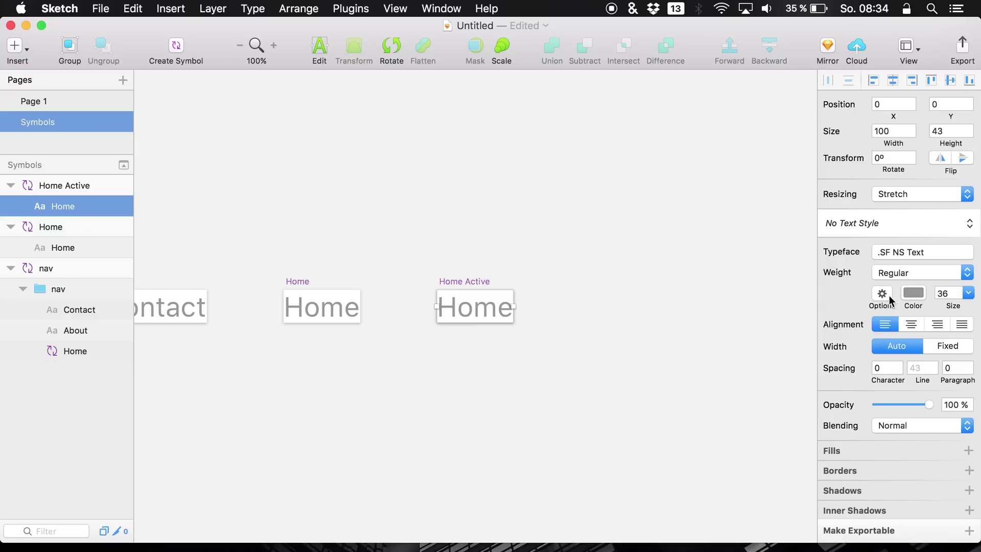
pyautogui.click(913, 291)
pyautogui.moveTo(871, 357); pyautogui.dragTo(731, 474)
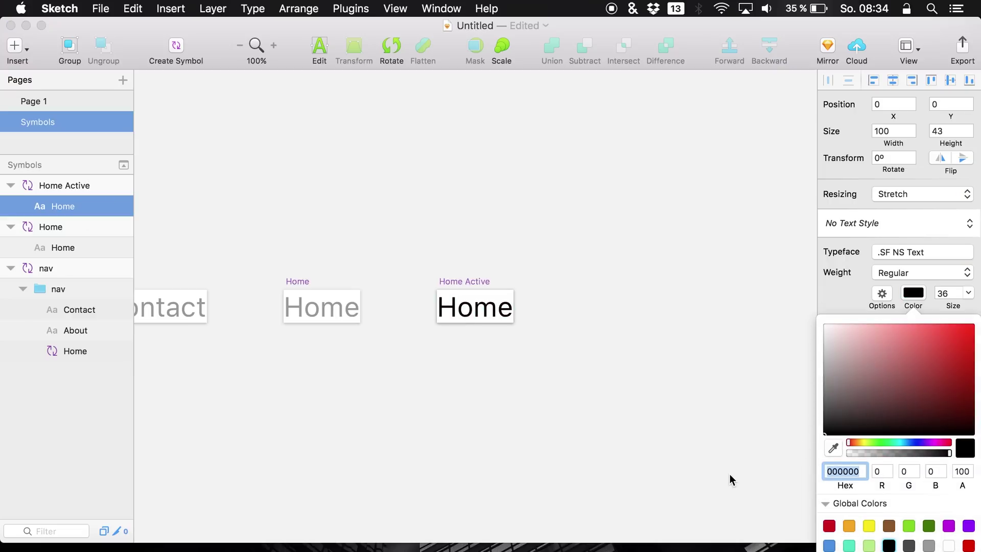
pyautogui.click(678, 447)
pyautogui.hscroll(-5, 570, 437)
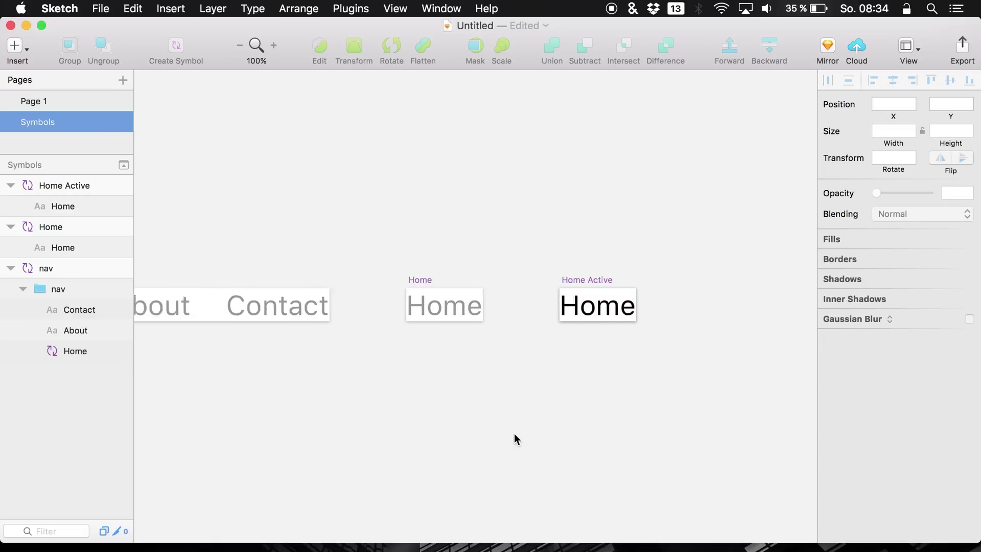
pyautogui.hscroll(-4, 526, 433)
pyautogui.scroll(-3, 526, 433)
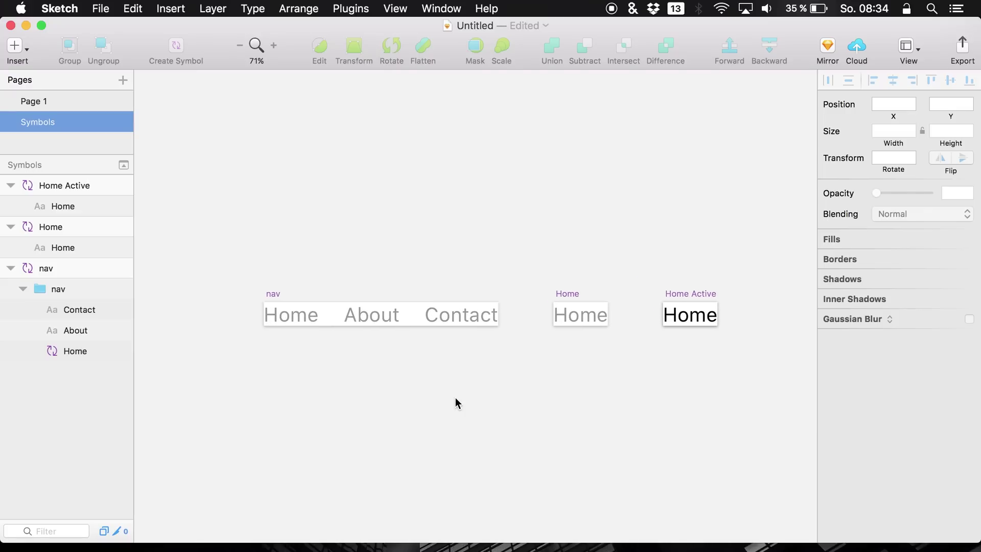
pyautogui.scroll(-1, 456, 397)
pyautogui.hscroll(1, 455, 397)
pyautogui.hscroll(1, 455, 397)
pyautogui.scroll(-1, 455, 397)
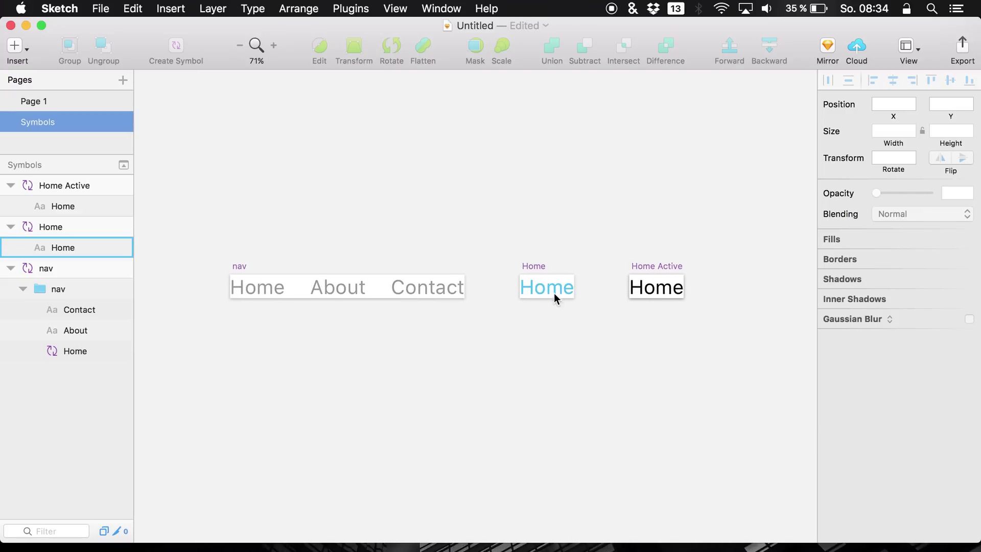
# On Page 1, set the nav instance's Home override to Home Active
pyautogui.click(40, 100)
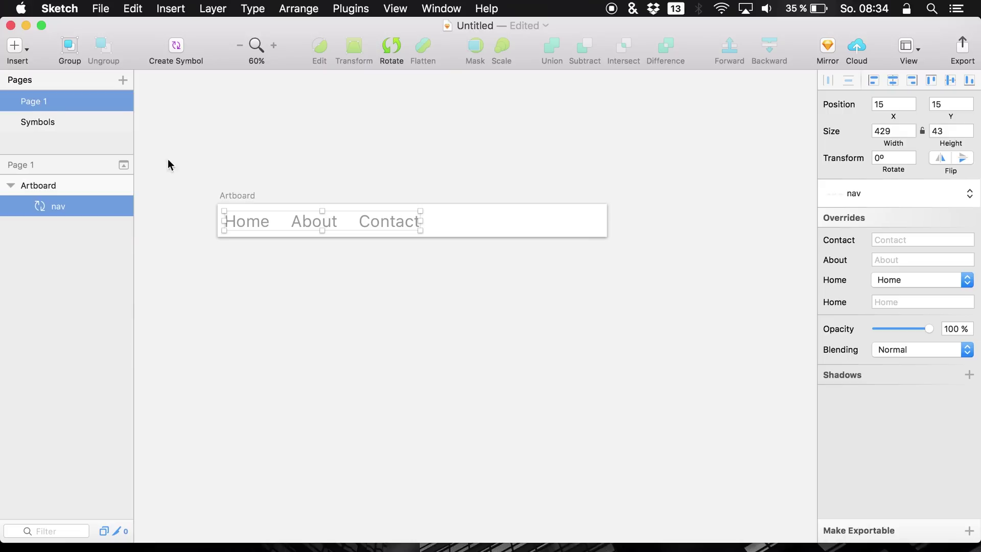
pyautogui.click(340, 277)
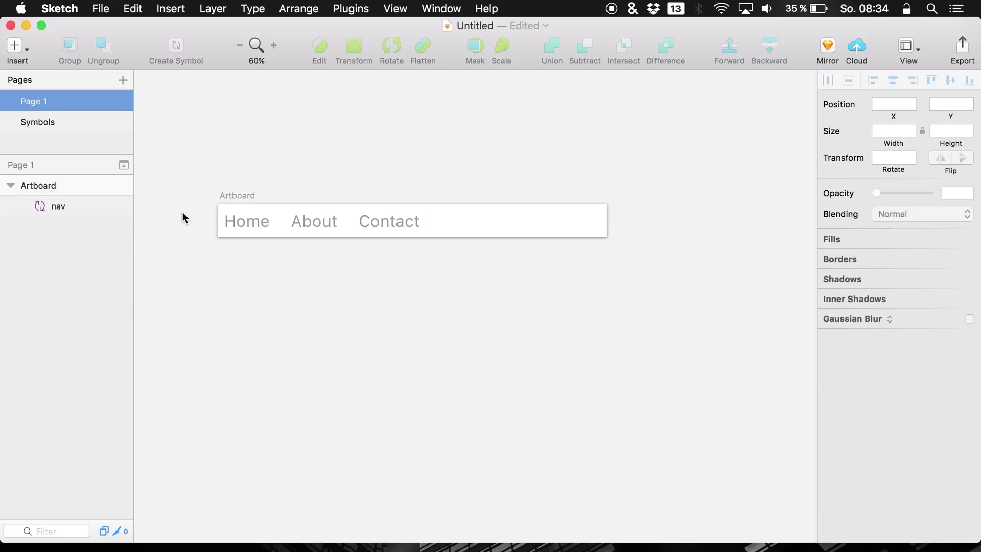
pyautogui.click(55, 205)
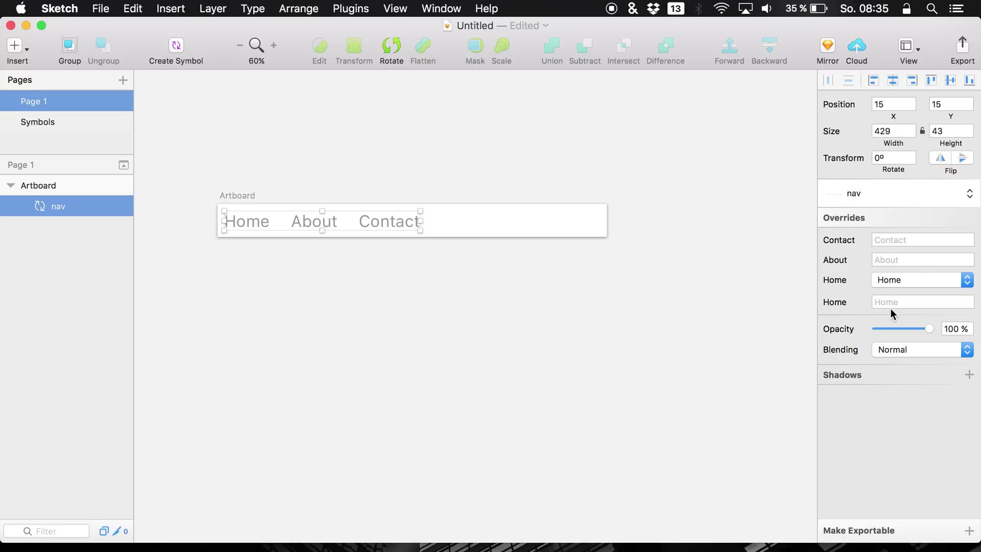
pyautogui.click(895, 280)
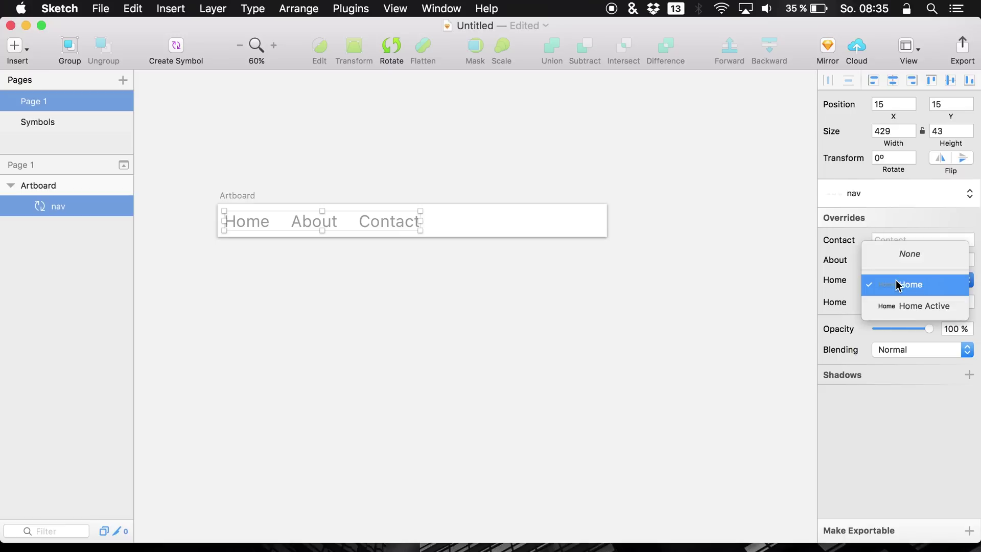
pyautogui.click(901, 307)
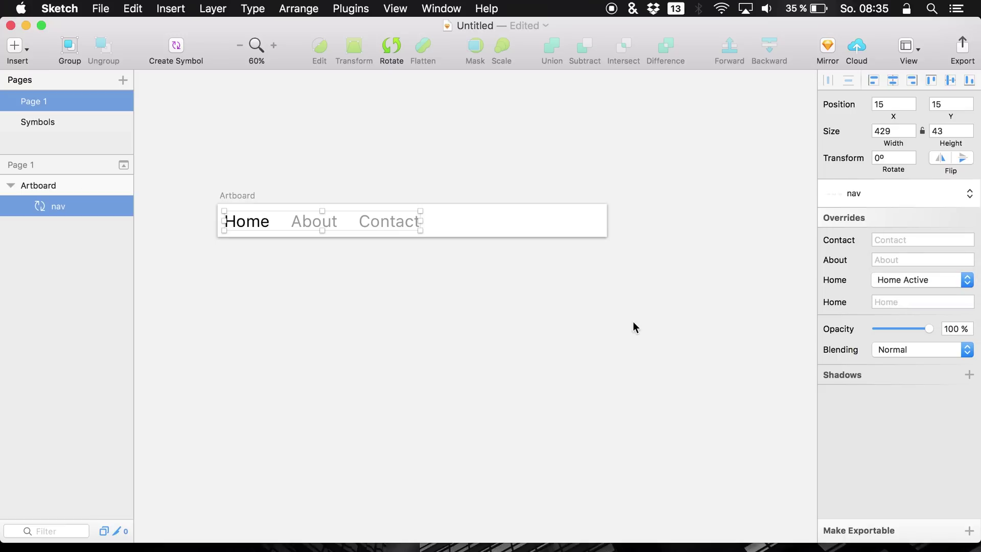
pyautogui.click(613, 331)
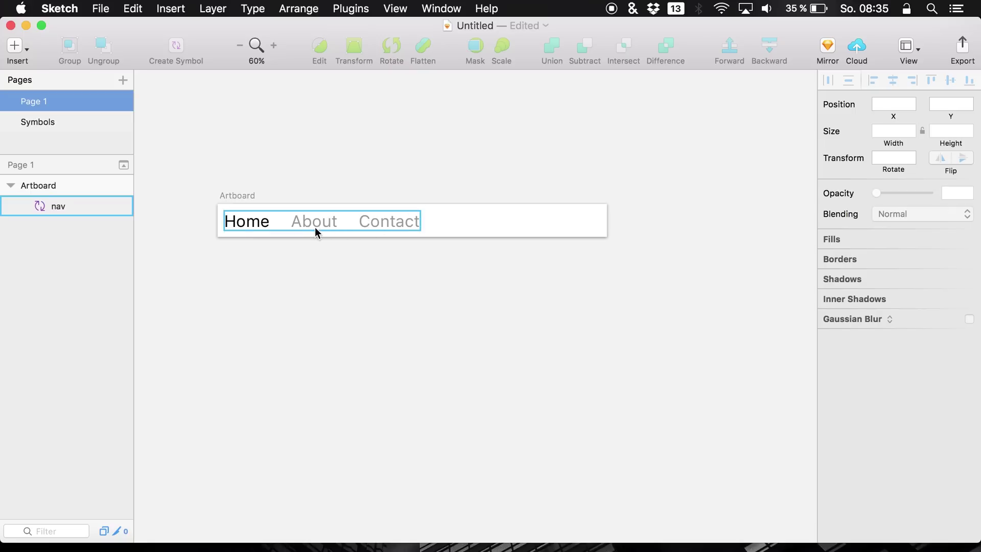
# Switch the Home override back to Home, then to Home Active again to compare
pyautogui.click(93, 206)
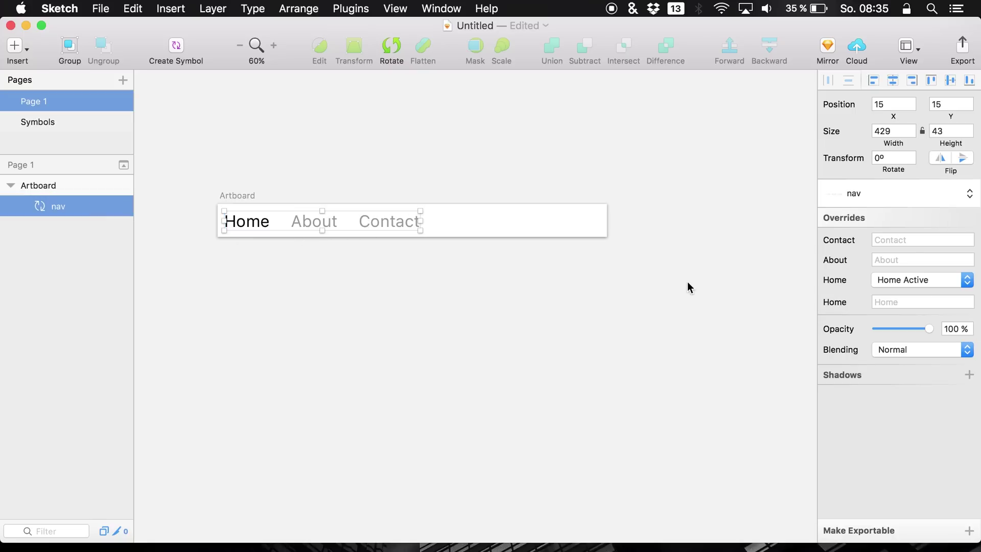
pyautogui.click(917, 279)
pyautogui.click(899, 260)
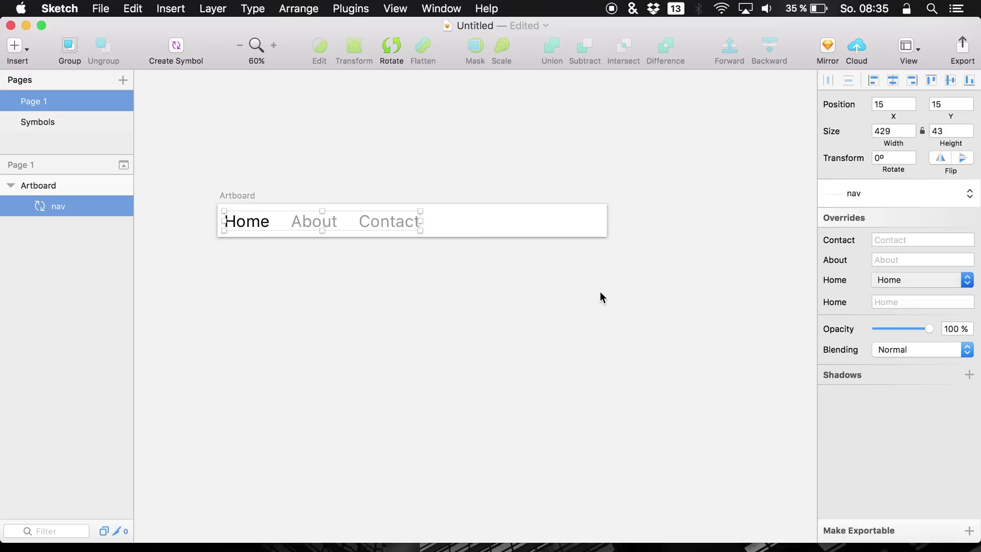
pyautogui.click(897, 285)
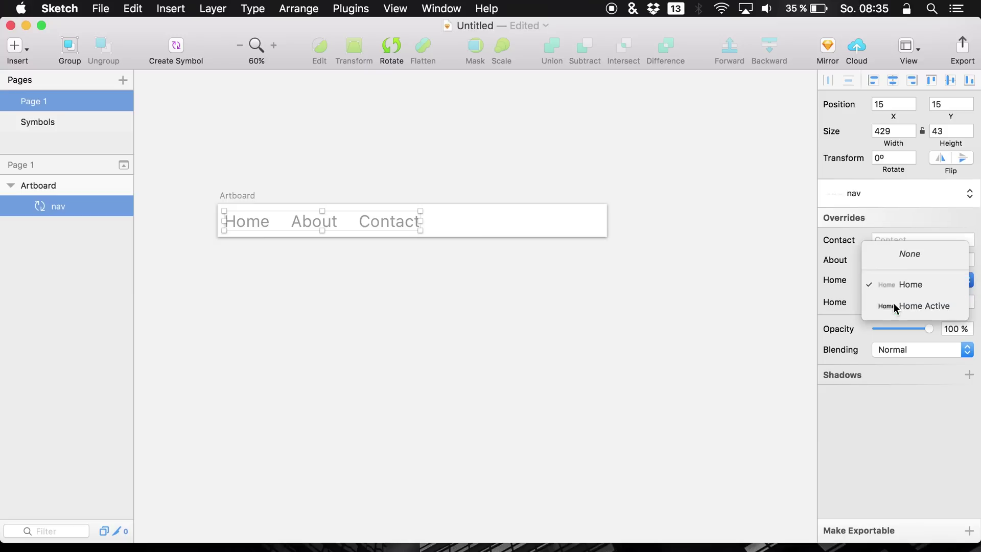
pyautogui.click(893, 302)
pyautogui.click(429, 332)
pyautogui.click(109, 7)
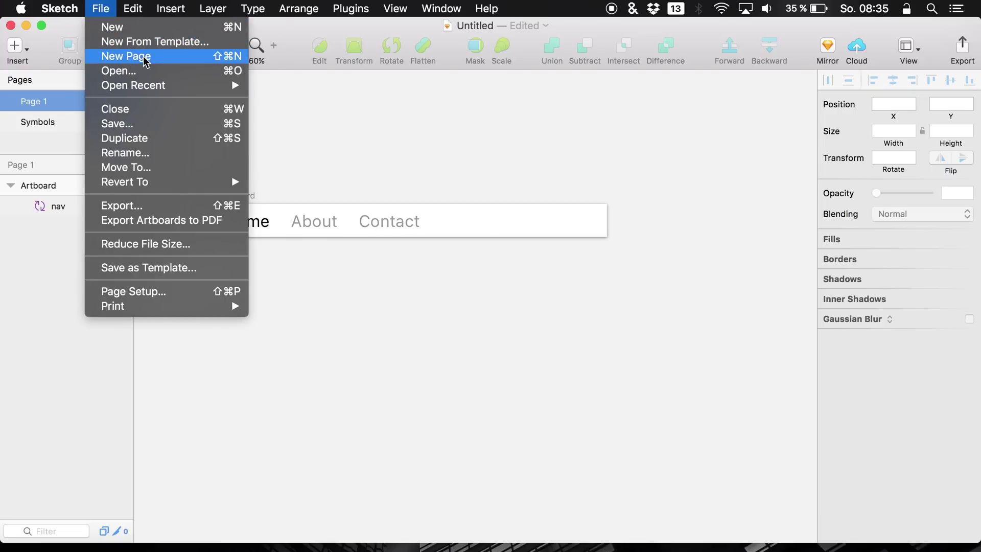
# Open a new document from the iOS UI Design template, ignoring missing fonts
pyautogui.click(137, 44)
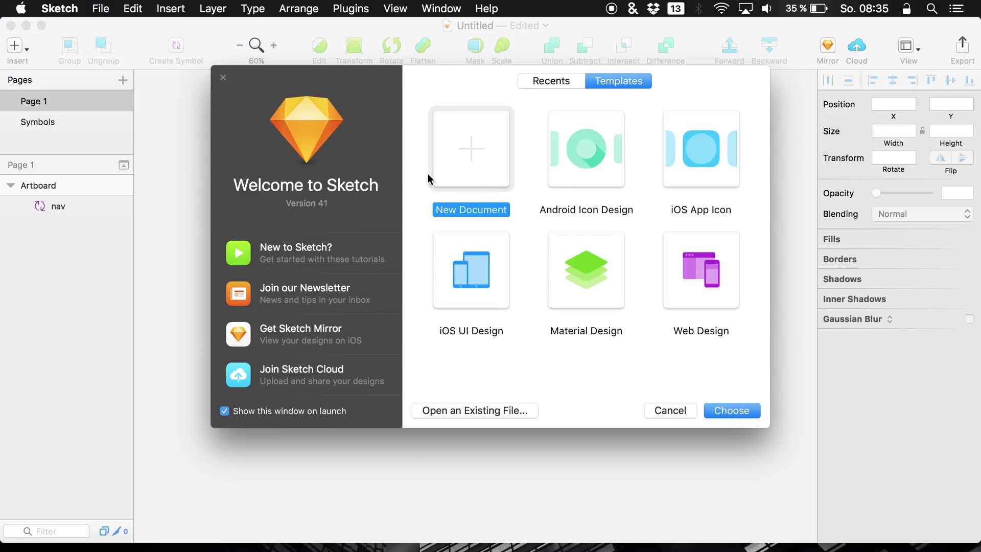
pyautogui.click(467, 281)
pyautogui.click(718, 414)
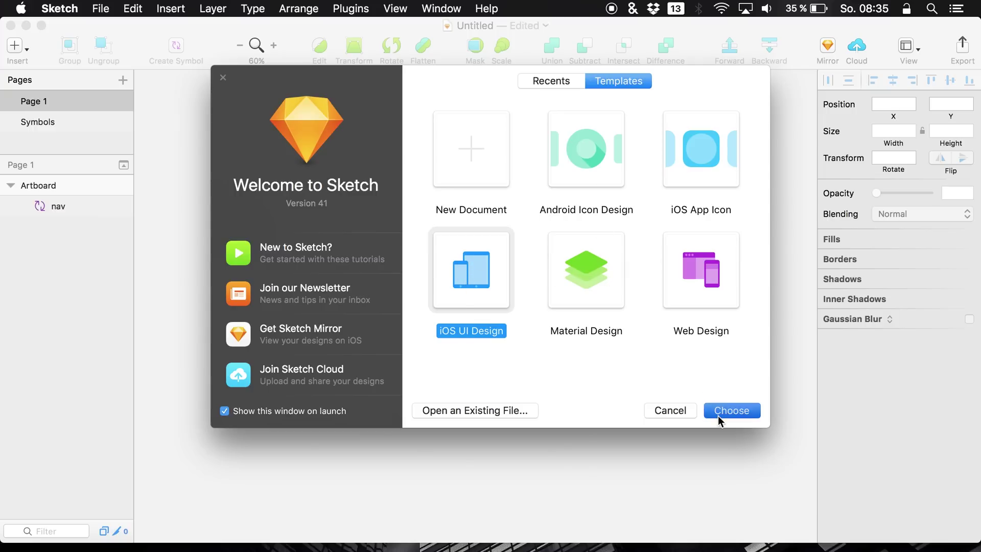
pyautogui.click(601, 411)
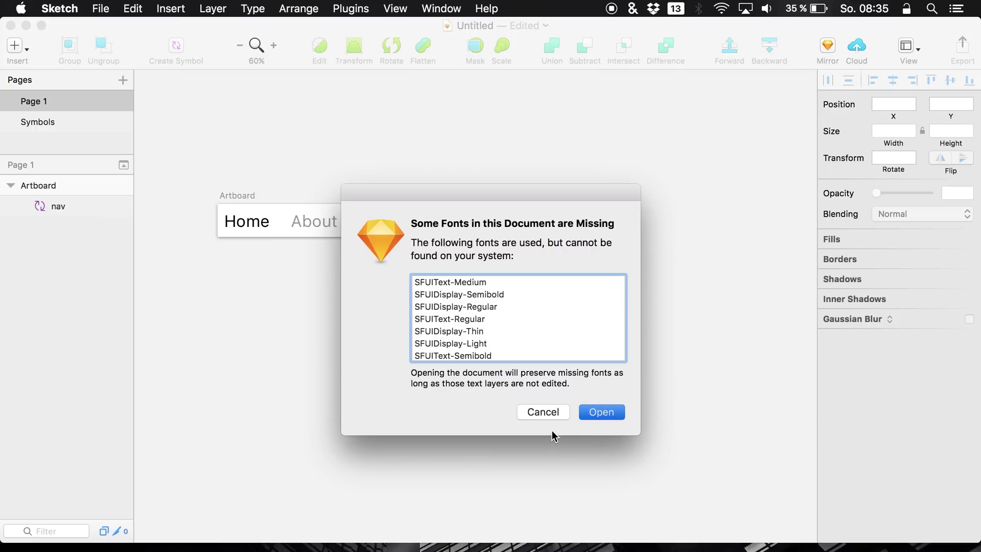
# Find the tab bar under Bottom Bars in the template and copy it
pyautogui.scroll(-5, 387, 320)
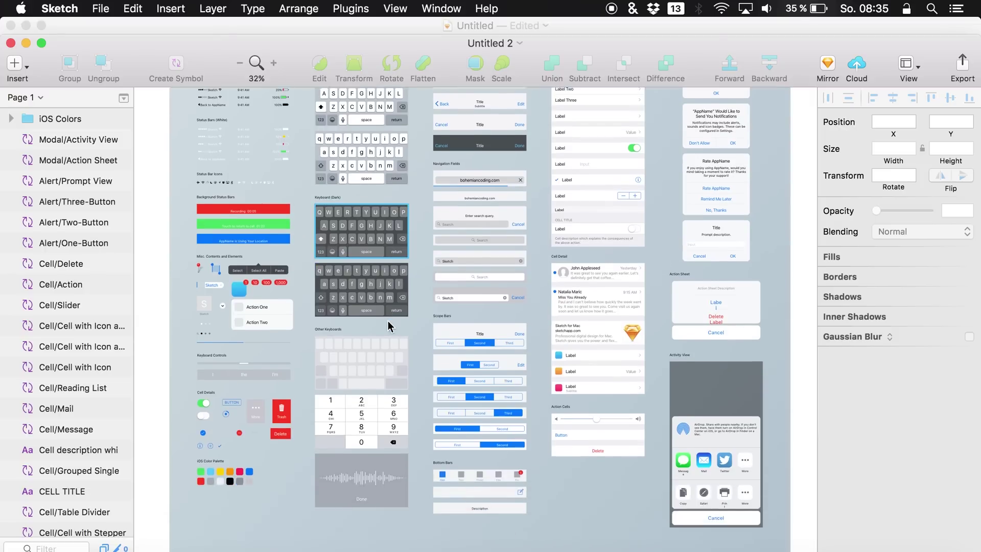
pyautogui.scroll(4, 388, 321)
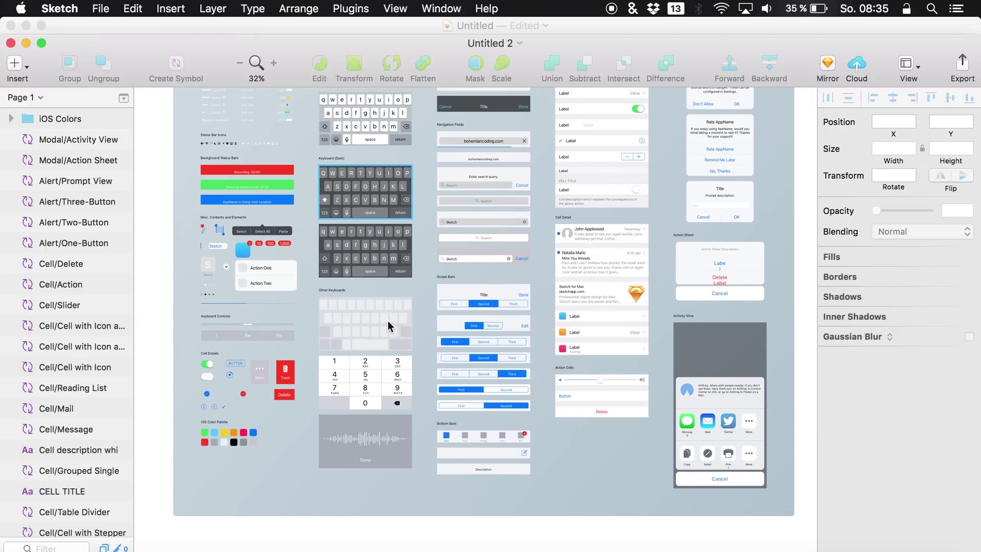
pyautogui.scroll(4, 215, 366)
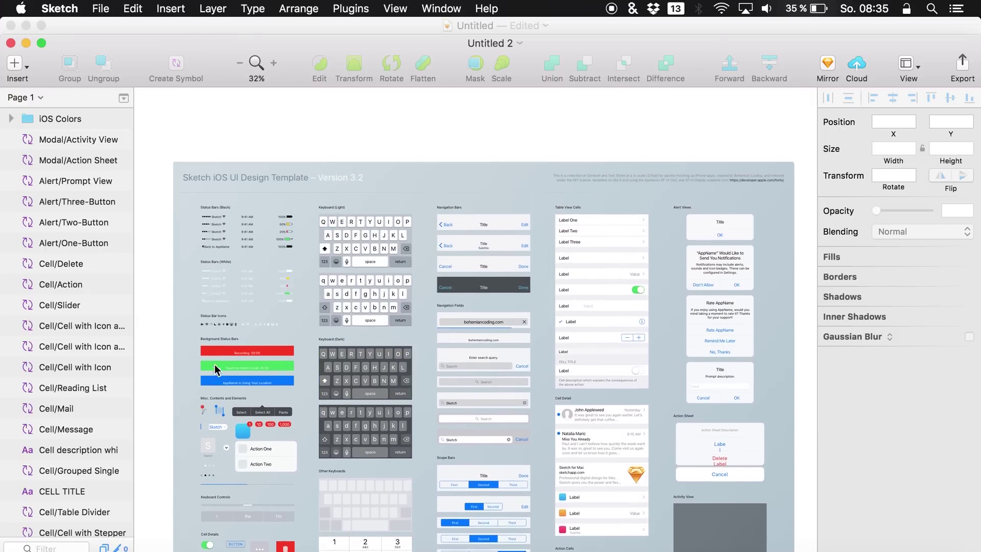
pyautogui.scroll(-15, 215, 366)
pyautogui.scroll(1, 215, 369)
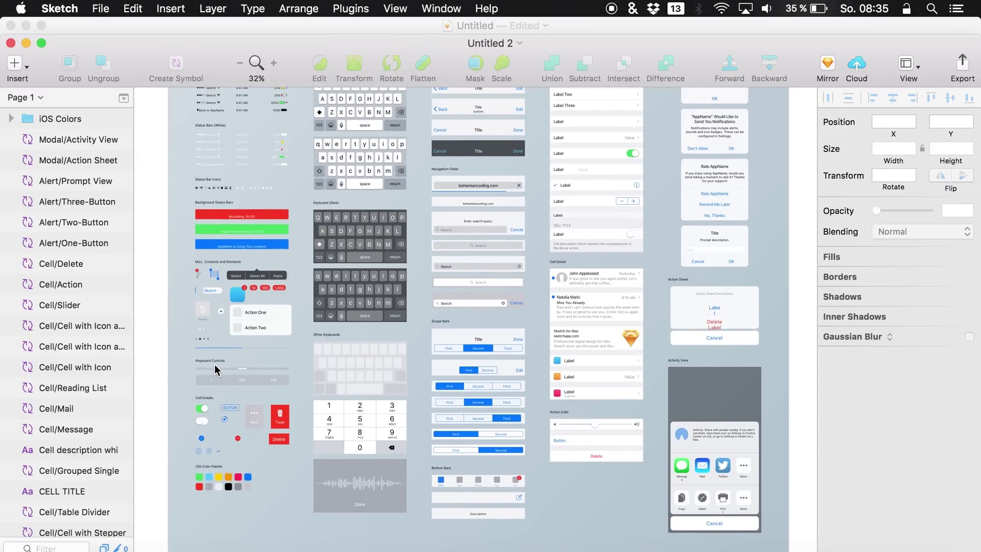
pyautogui.scroll(6, 215, 369)
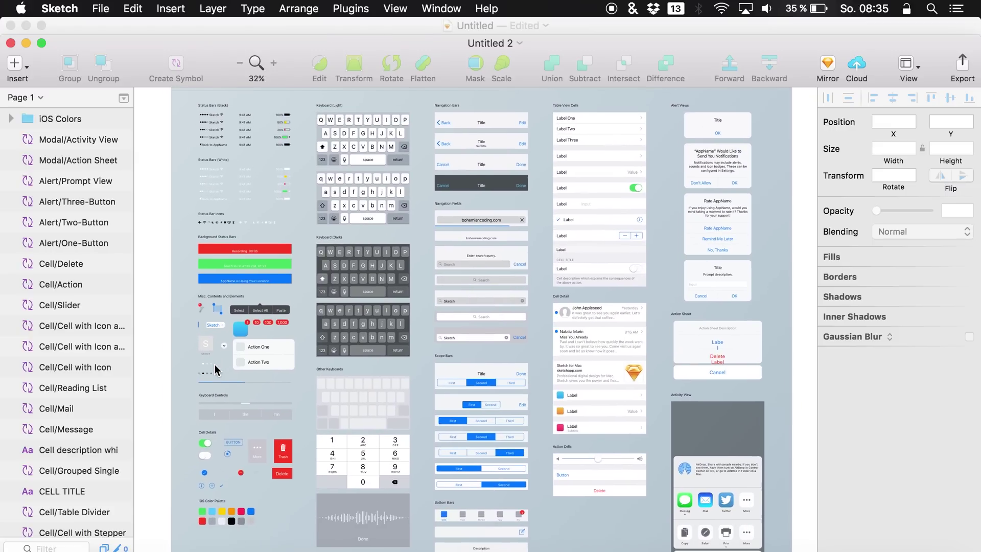
pyautogui.scroll(3, 217, 369)
pyautogui.hscroll(-4, 217, 369)
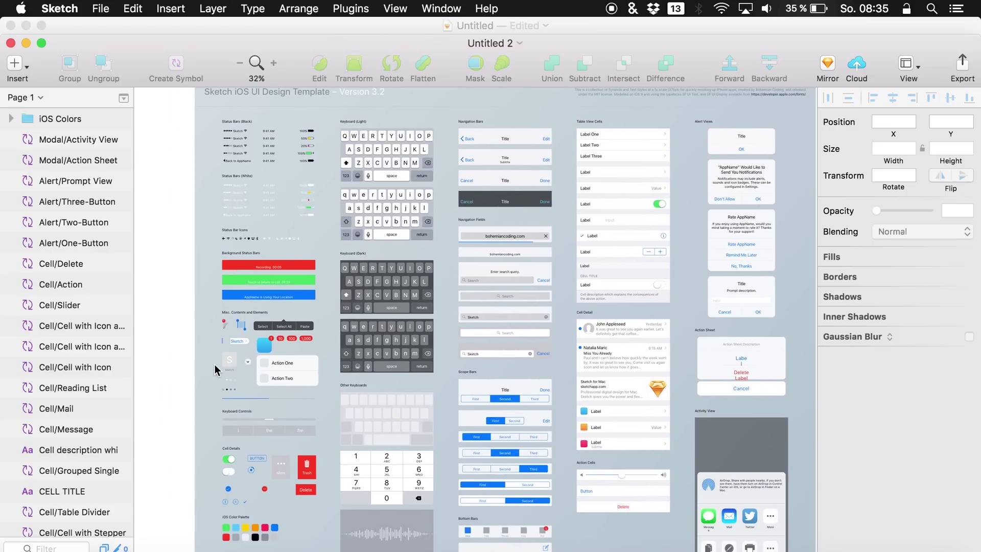
pyautogui.hscroll(3, 217, 369)
pyautogui.scroll(-5, 195, 381)
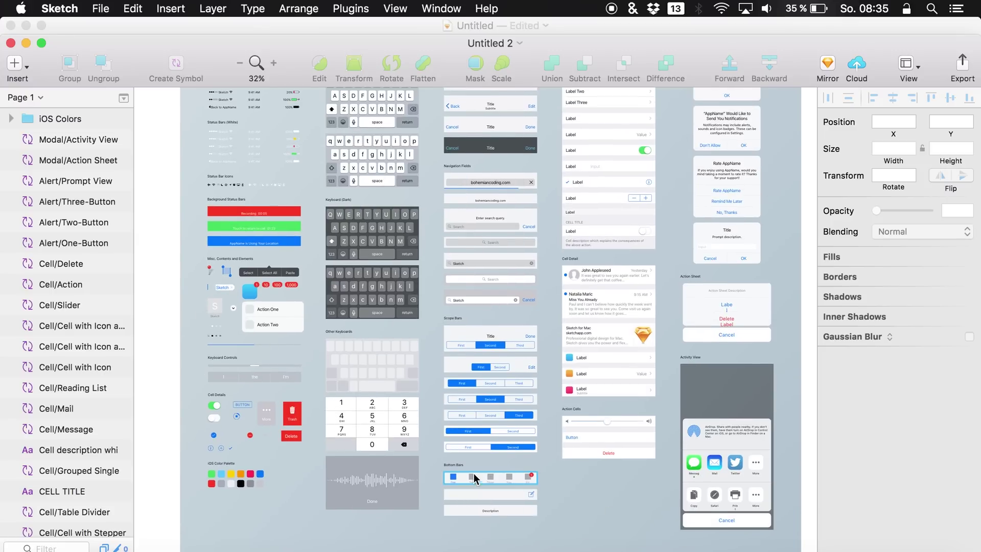
pyautogui.scroll(10, 474, 473)
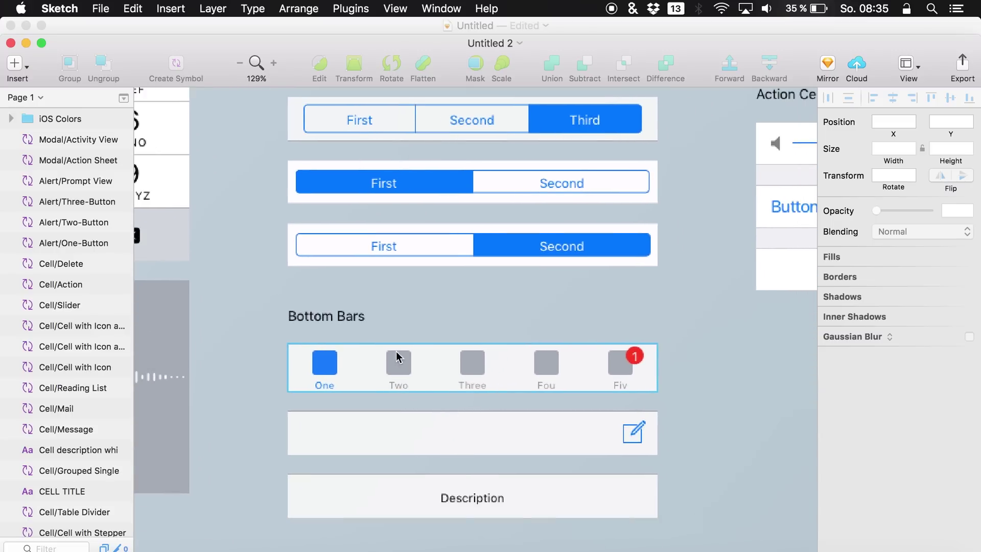
pyautogui.click(392, 366)
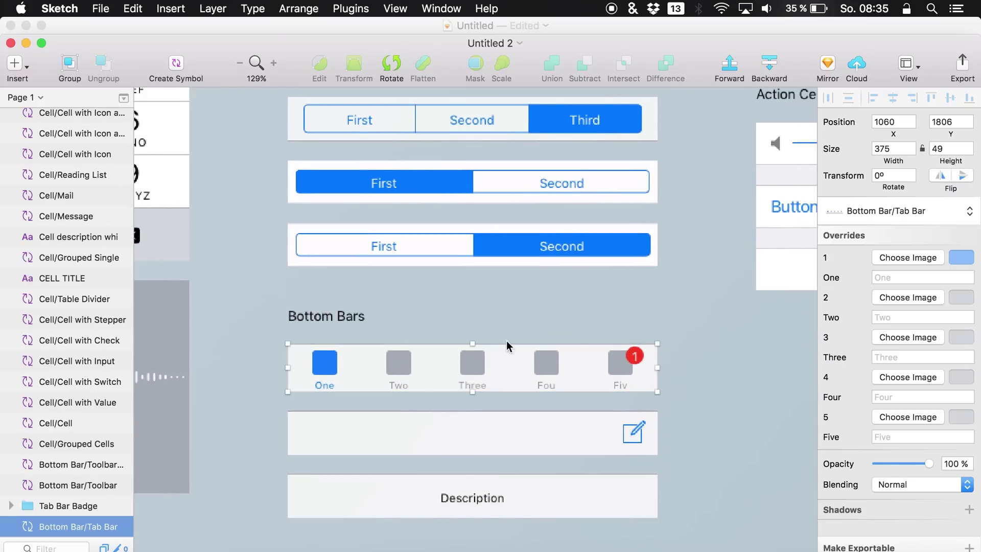
pyautogui.press('super+c')
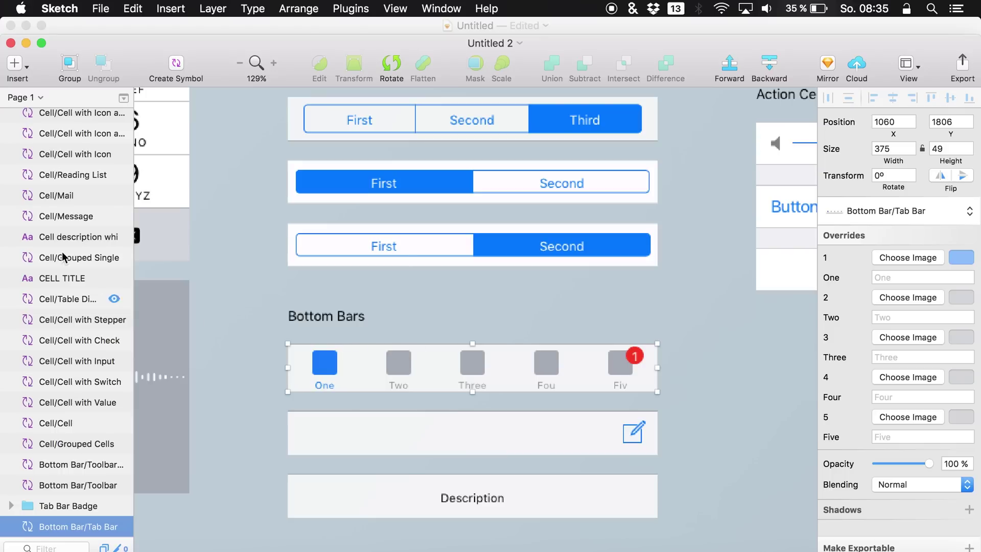
# Minimize the template, create a new blank document and paste the tab bar
pyautogui.click(22, 43)
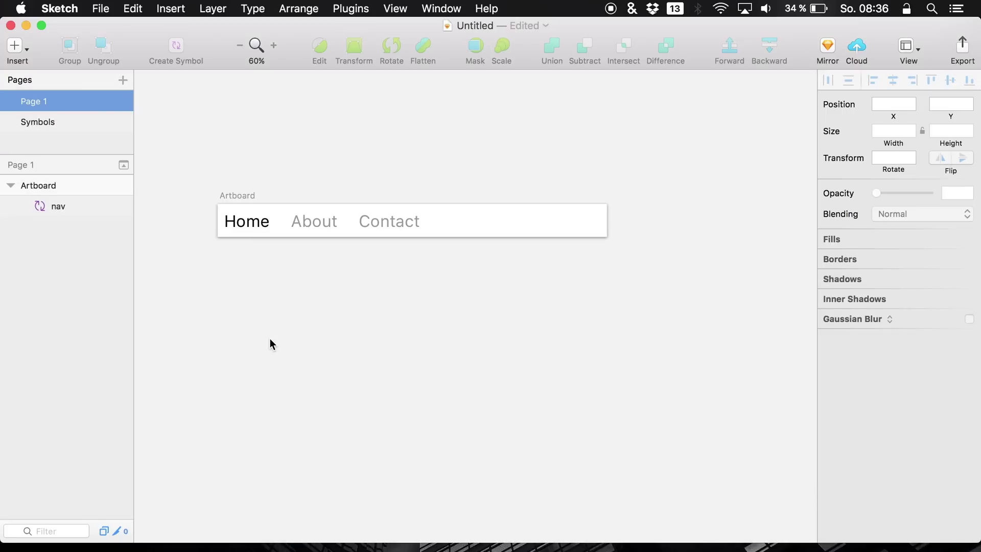
pyautogui.click(100, 9)
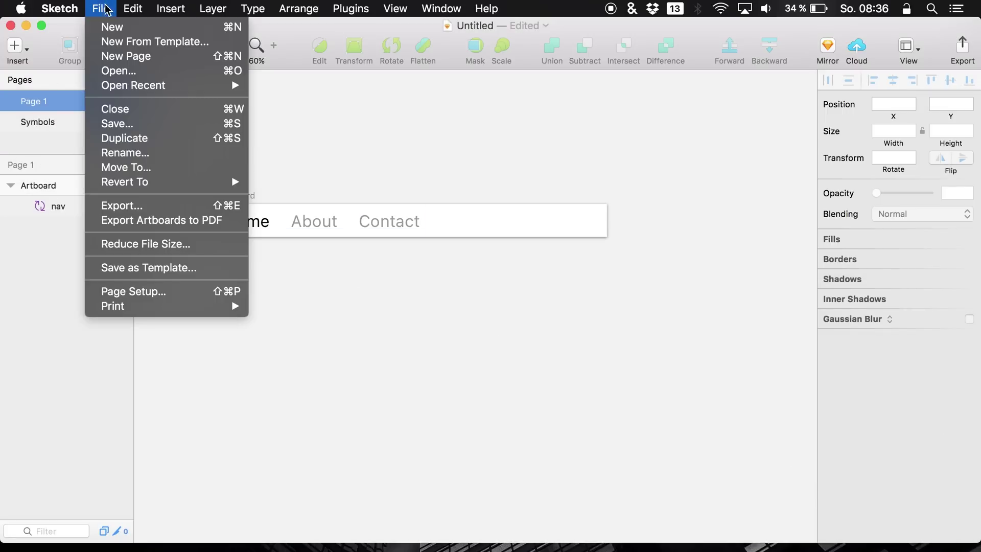
pyautogui.click(108, 27)
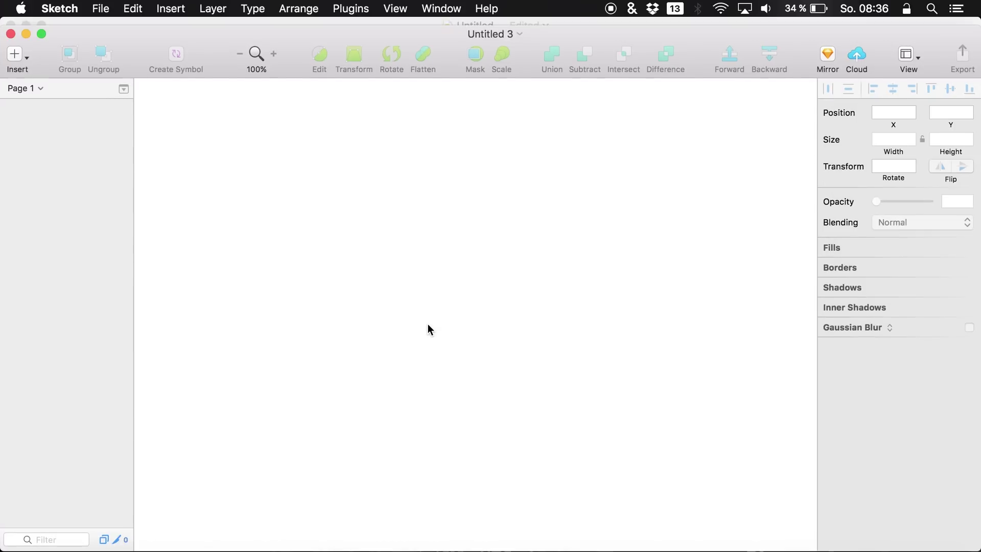
pyautogui.press('super+v')
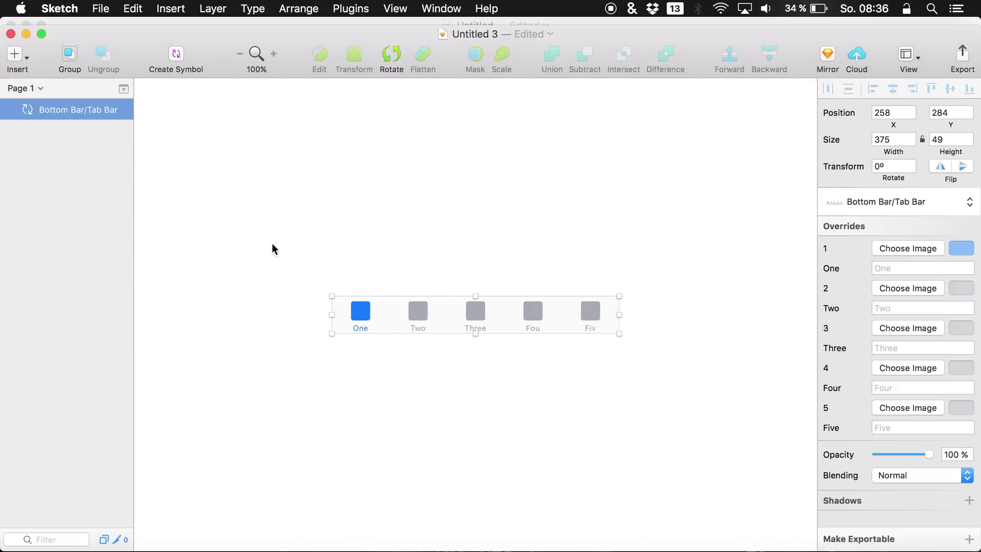
# Move the pasted Bottom Bar/Tab Bar instance up and left into place
pyautogui.click(187, 208)
pyautogui.click(380, 320)
pyautogui.moveTo(342, 314); pyautogui.dragTo(378, 264)
pyautogui.press('Escape')
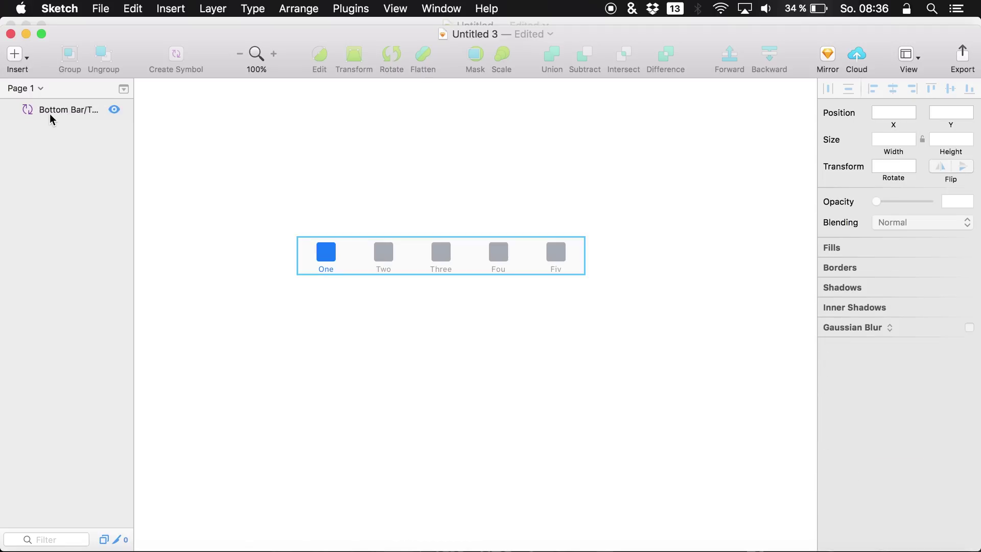
pyautogui.doubleClick(50, 114)
pyautogui.click(127, 158)
pyautogui.click(29, 111)
pyautogui.click(233, 219)
pyautogui.click(322, 250)
# Open the tab bar's symbol master and convert its Group 2 tab into a symbol
pyautogui.doubleClick(322, 250)
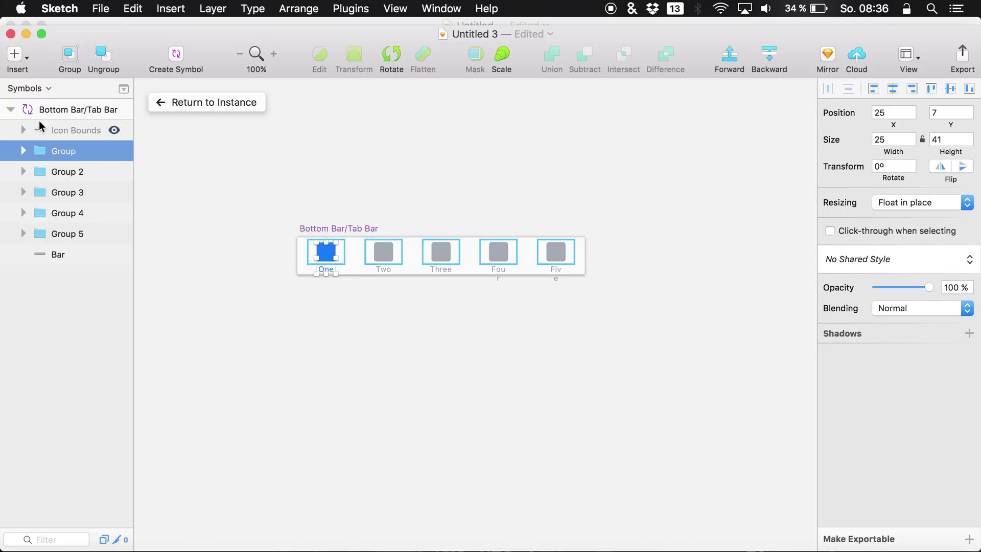
pyautogui.click(57, 110)
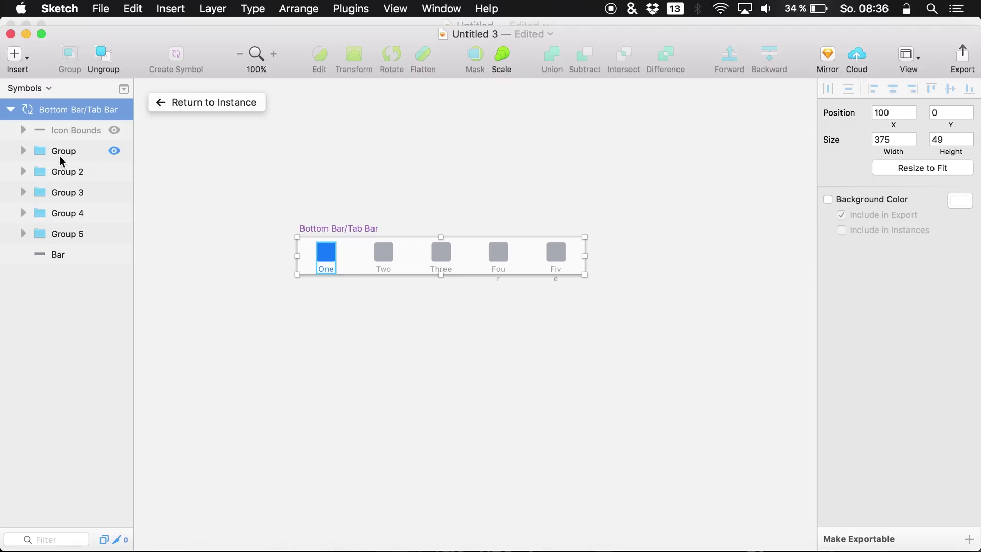
pyautogui.click(61, 151)
pyautogui.click(62, 172)
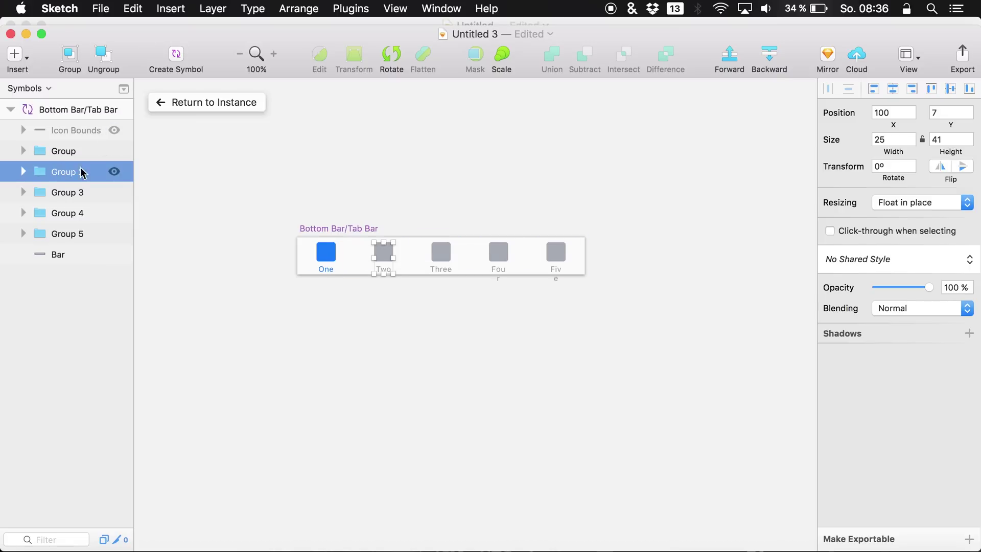
pyautogui.click(172, 58)
# Create the Group 2 symbol, duplicate its master and expand the copy's layers
pyautogui.click(628, 194)
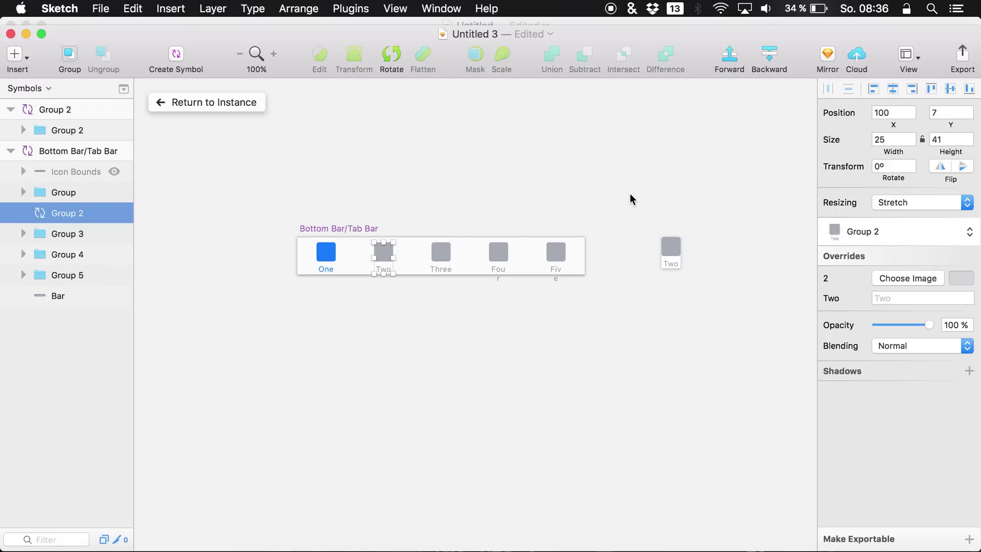
pyautogui.click(64, 110)
pyautogui.press('super+d')
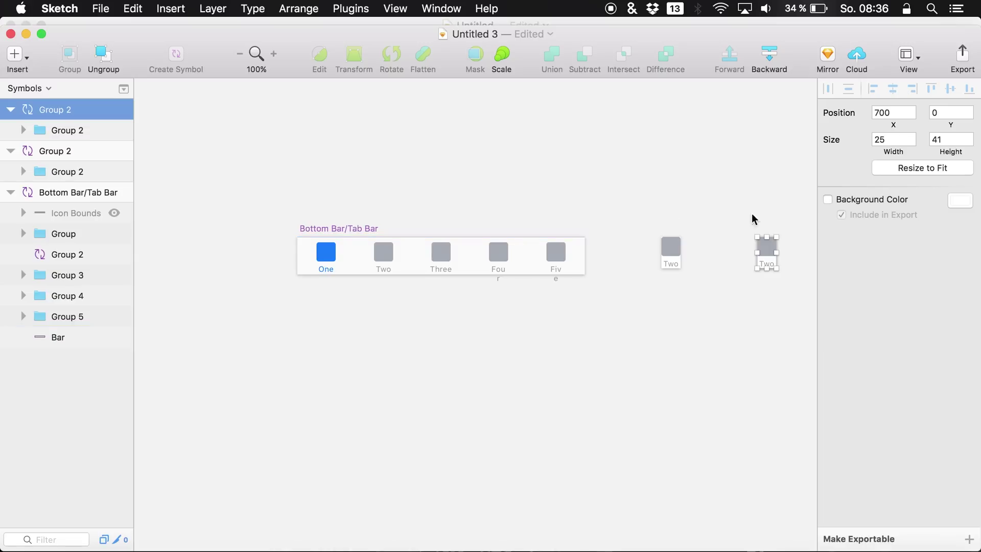
pyautogui.click(23, 130)
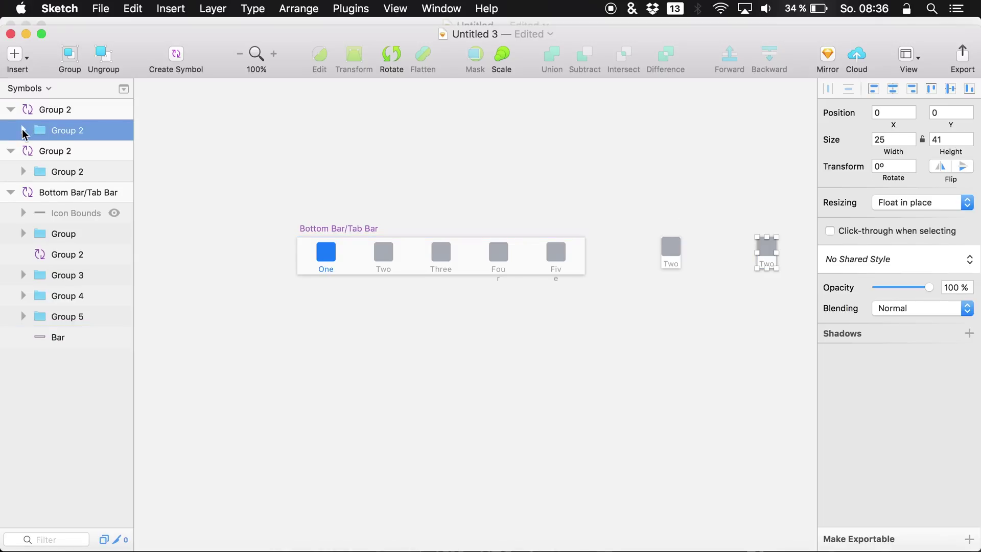
pyautogui.click(23, 130)
# Give the duplicate's icon square a solid fill sampled from the One tab's blue 157AFB
pyautogui.click(44, 153)
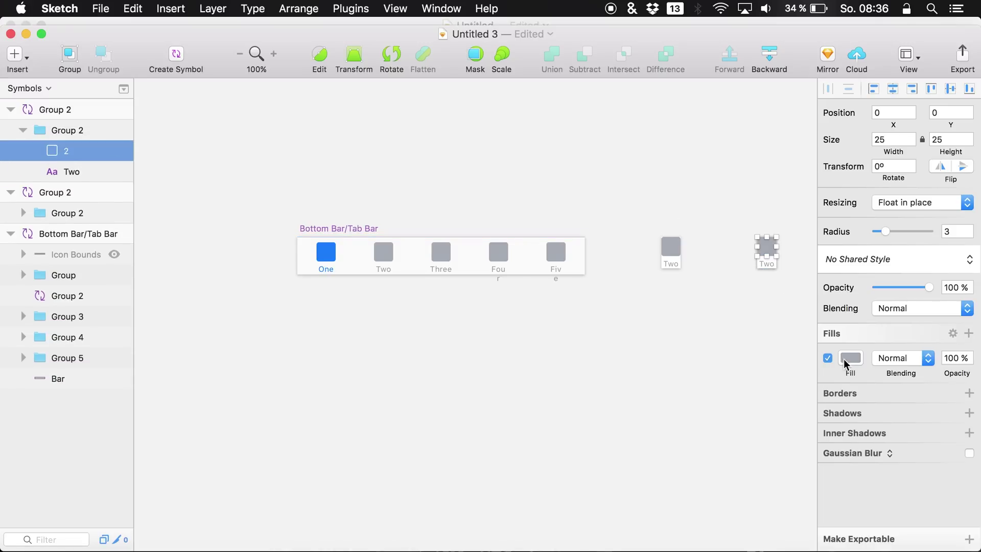
pyautogui.click(843, 360)
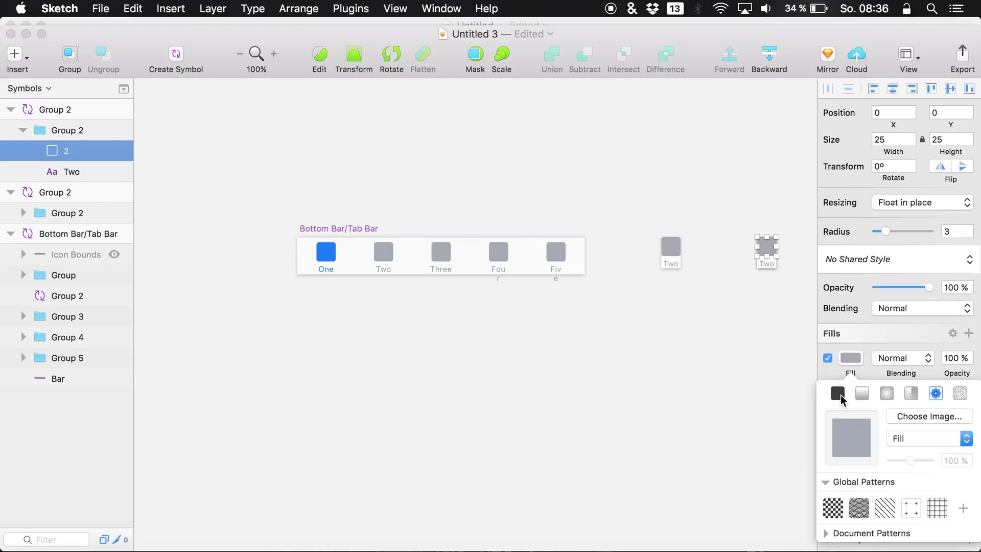
pyautogui.click(838, 394)
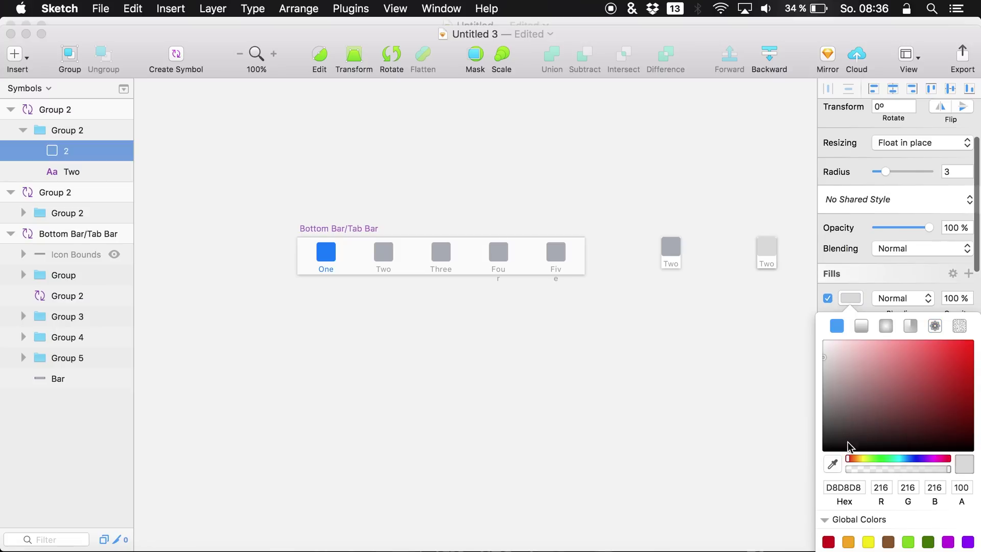
pyautogui.click(831, 464)
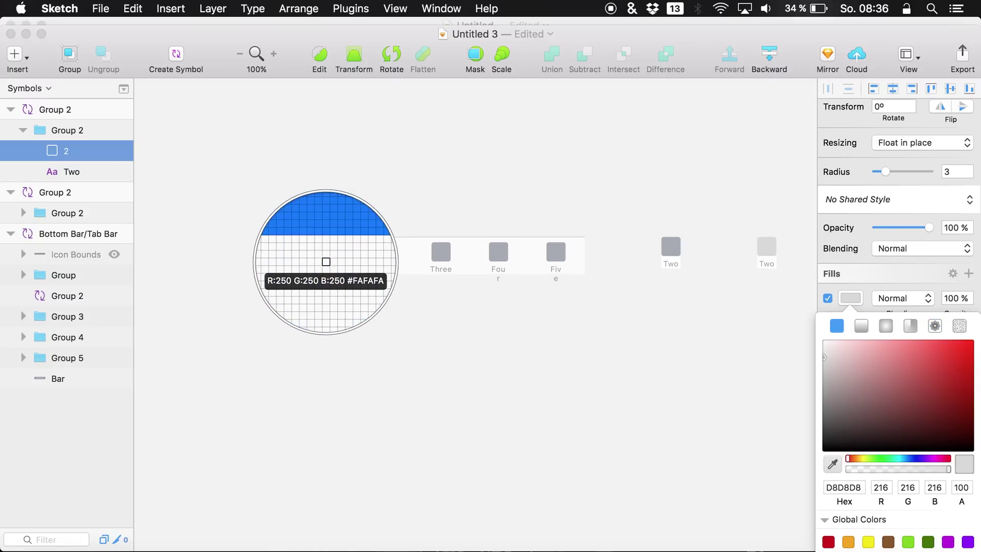
pyautogui.click(326, 256)
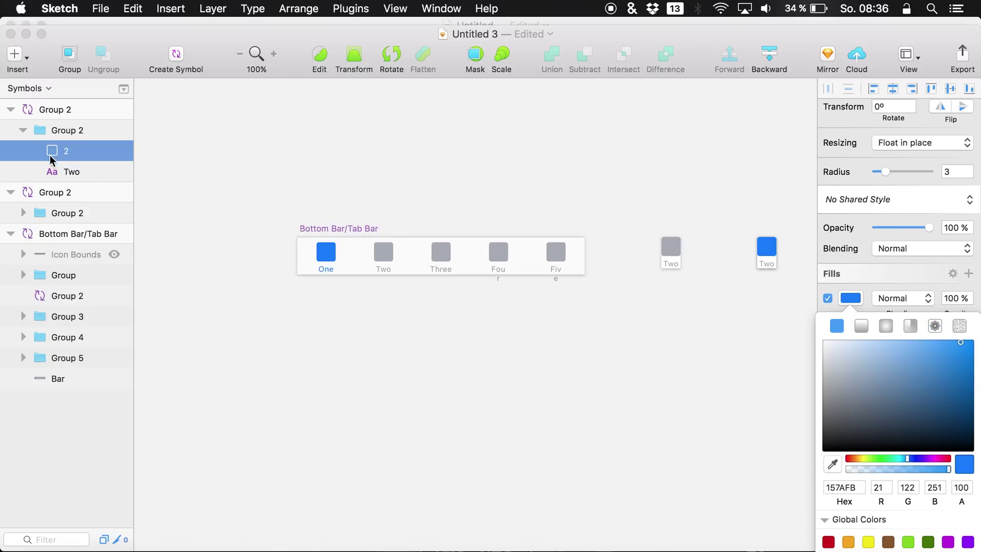
# Colour the duplicate's Two label with the same blue sampled from the square
pyautogui.click(66, 172)
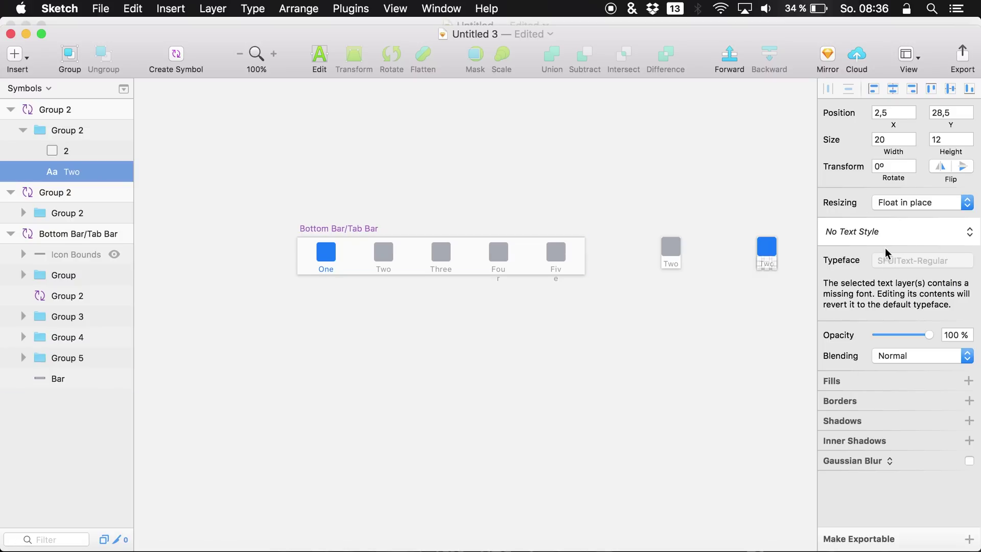
pyautogui.scroll(5, 768, 259)
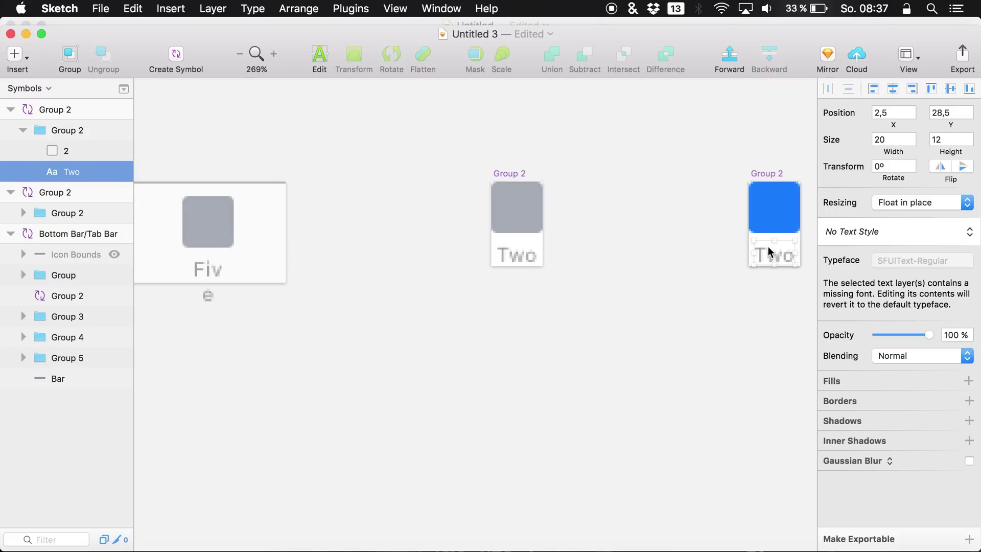
pyautogui.doubleClick(773, 256)
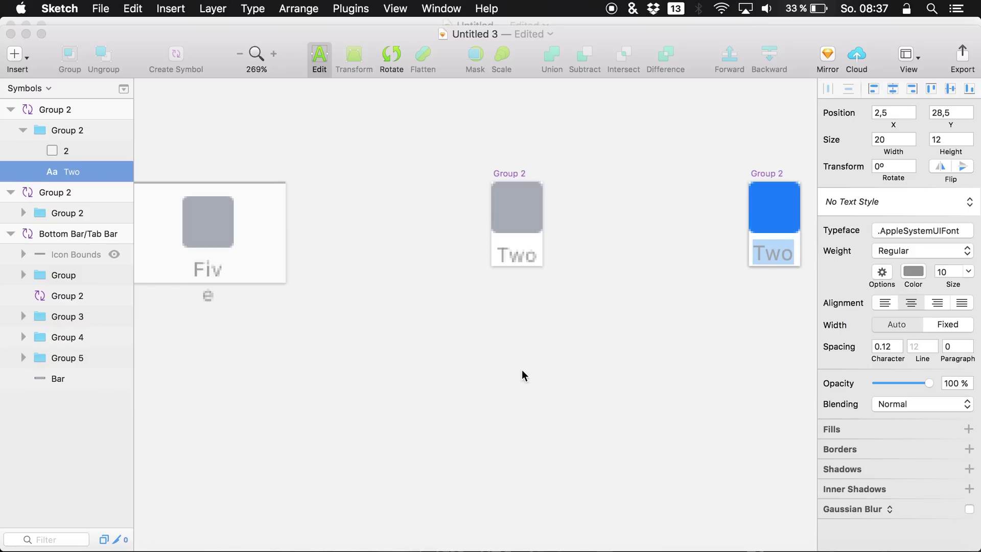
pyautogui.press('Escape')
pyautogui.scroll(-4, 642, 325)
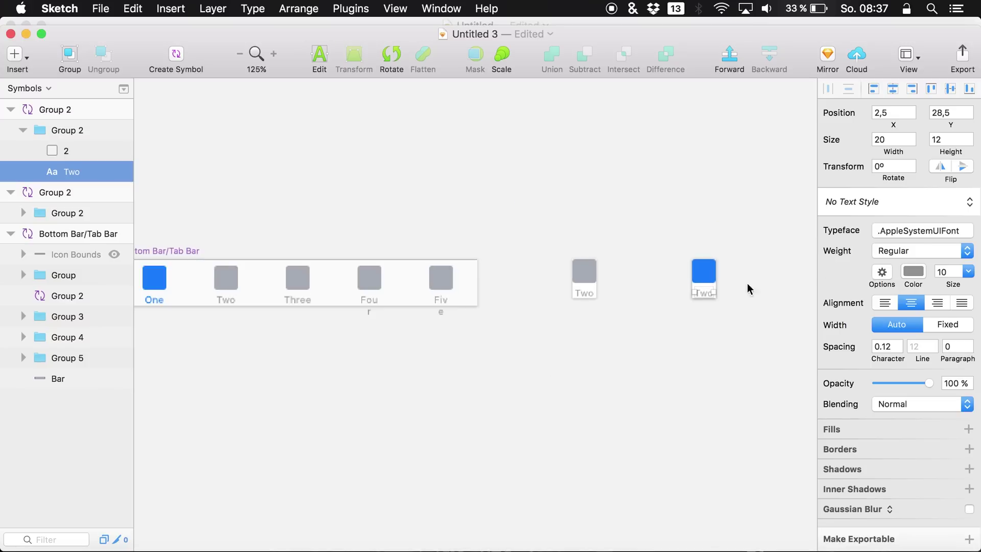
pyautogui.click(911, 272)
pyautogui.click(833, 425)
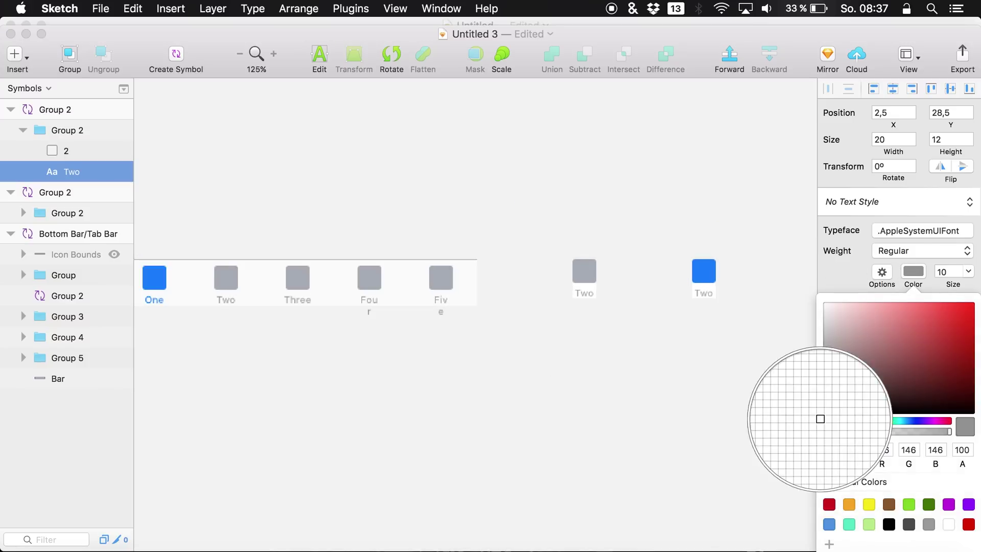
pyautogui.click(700, 280)
pyautogui.click(697, 382)
pyautogui.hscroll(-3, 697, 382)
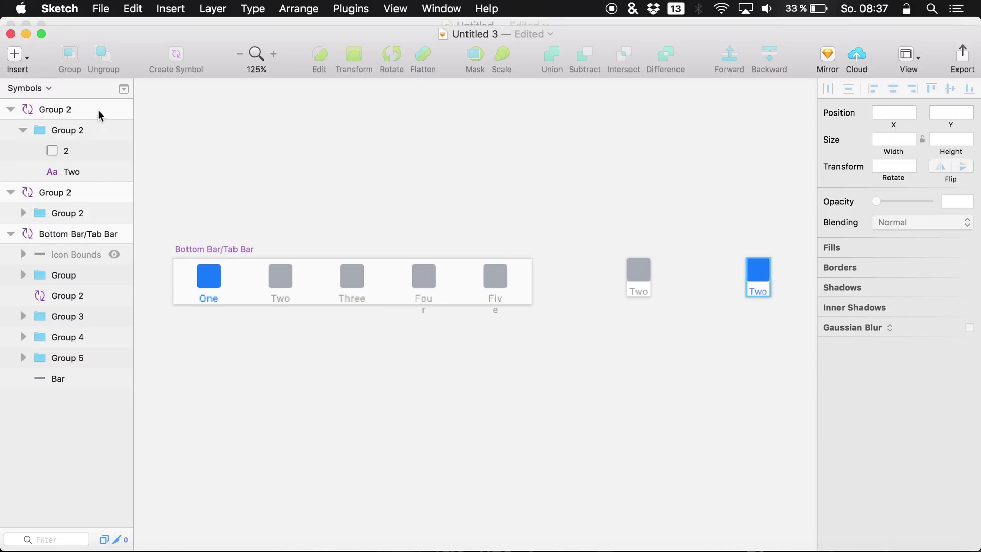
pyautogui.scroll(2, 180, 117)
pyautogui.scroll(-3, 180, 117)
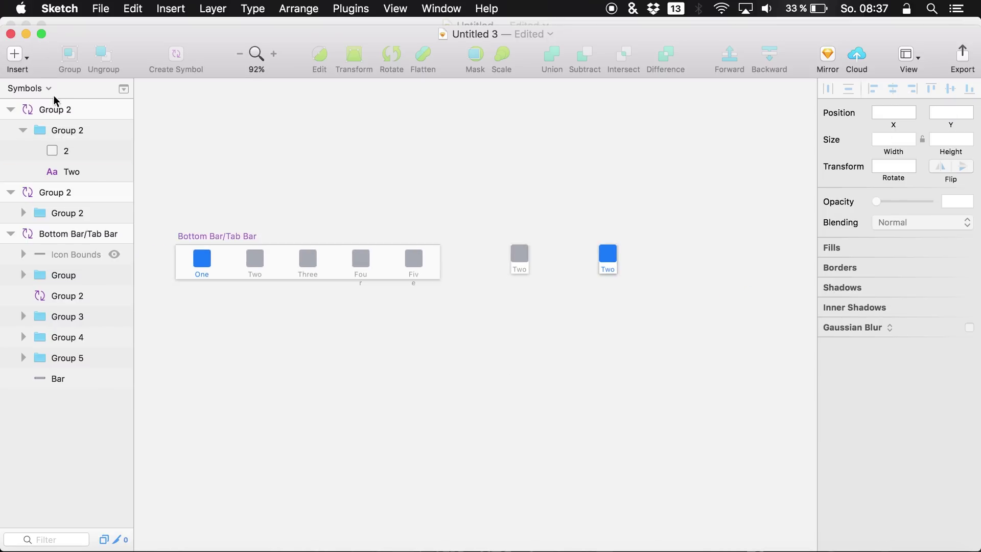
# On Page 1, set the tab bar's Group 2 override to the blue variant
pyautogui.click(41, 89)
pyautogui.click(43, 103)
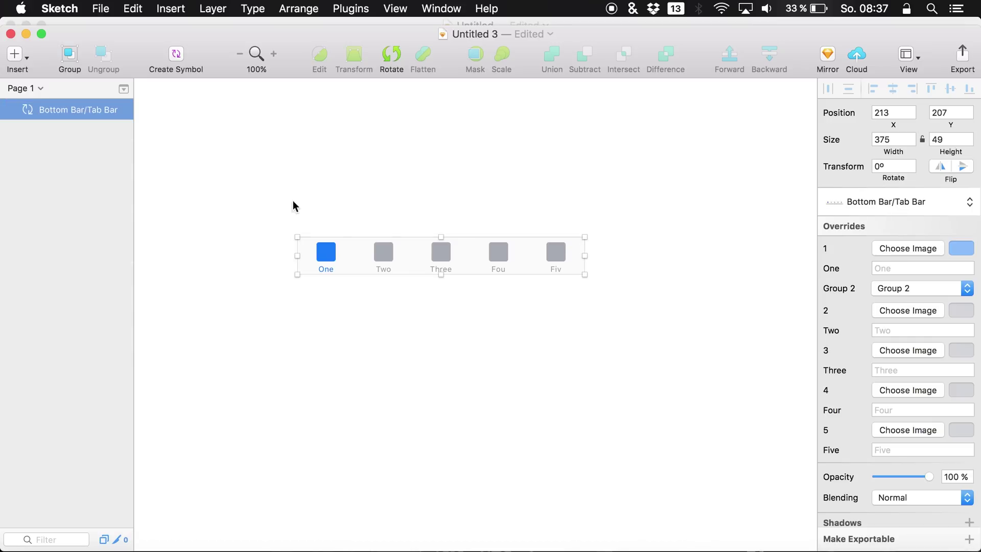
pyautogui.click(908, 289)
pyautogui.click(904, 313)
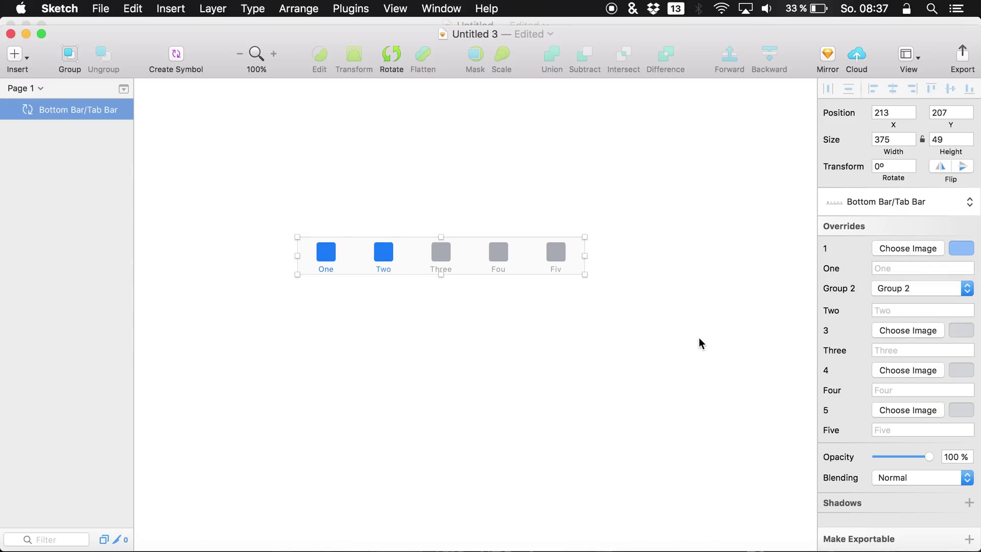
# Compare the grey and blue Group 2 variants, settle on blue, and deselect to preview
pyautogui.click(904, 290)
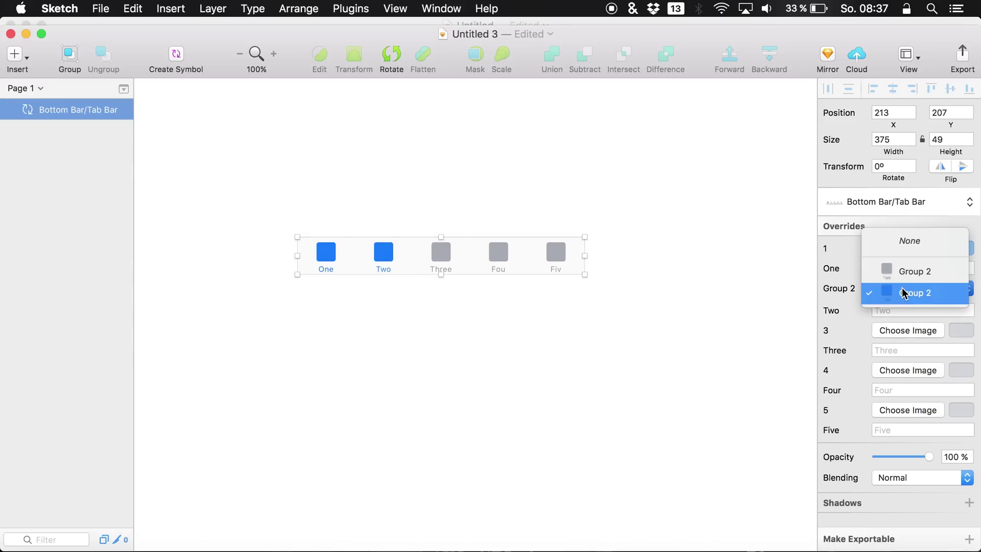
pyautogui.click(897, 270)
pyautogui.click(895, 288)
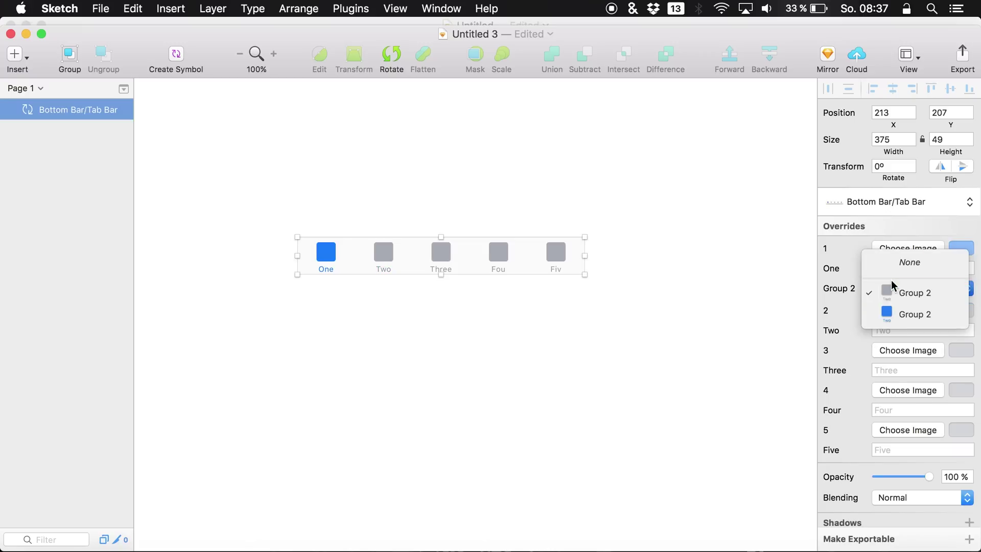
pyautogui.click(897, 314)
pyautogui.click(894, 285)
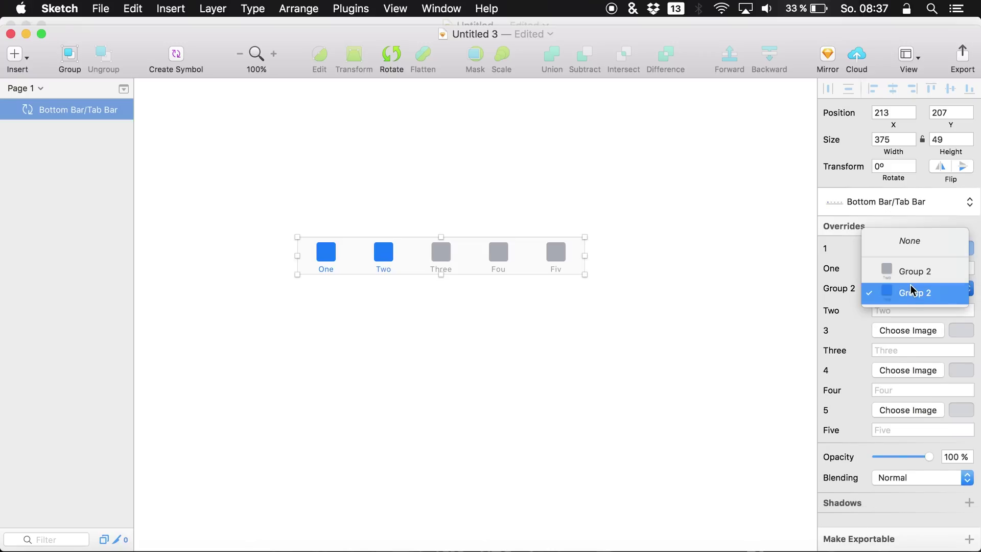
pyautogui.click(898, 269)
pyautogui.click(903, 287)
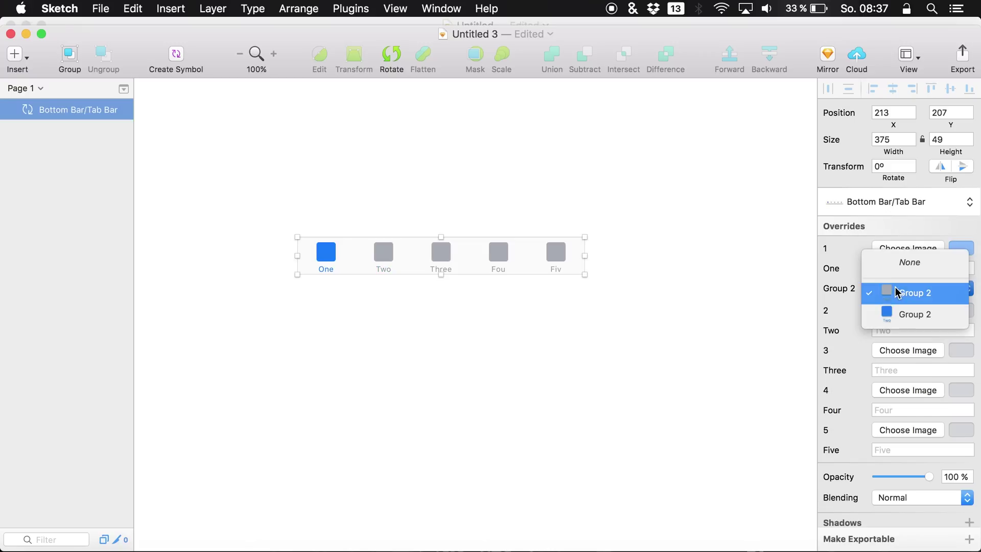
pyautogui.click(882, 313)
pyautogui.click(727, 301)
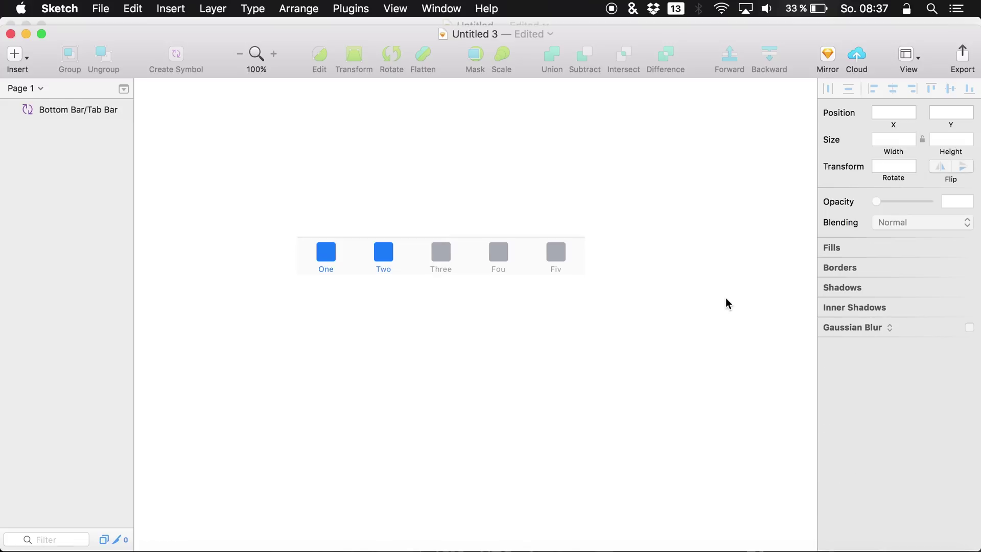
pyautogui.hscroll(-5, 546, 327)
pyautogui.scroll(2, 547, 327)
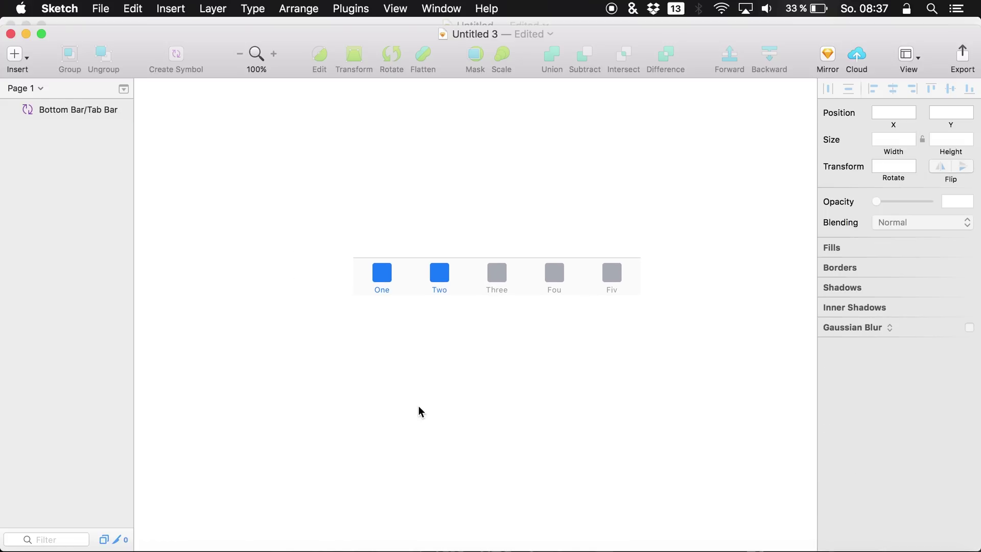
pyautogui.scroll(5, 419, 405)
pyautogui.scroll(-3, 419, 406)
pyautogui.scroll(3, 418, 406)
pyautogui.hscroll(2, 418, 406)
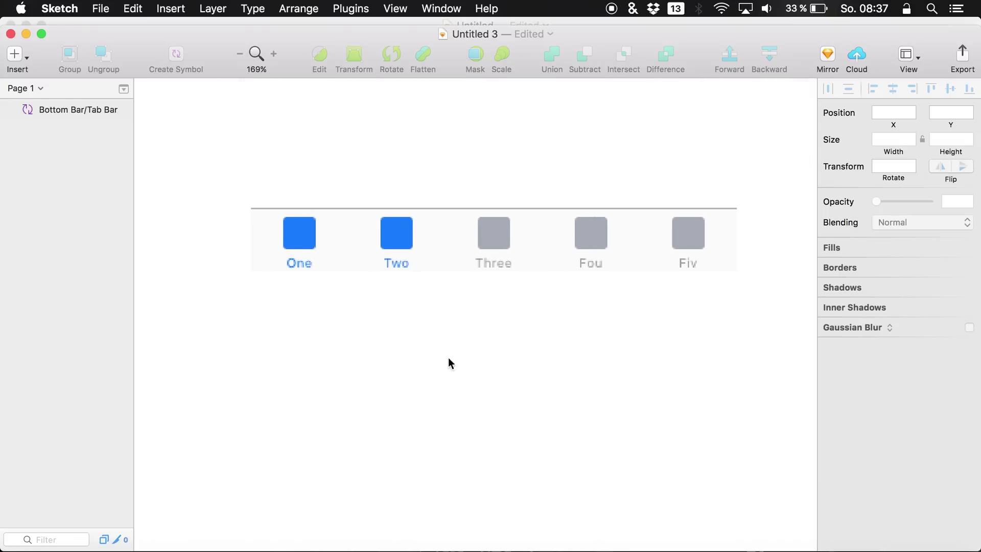
pyautogui.scroll(-2, 481, 325)
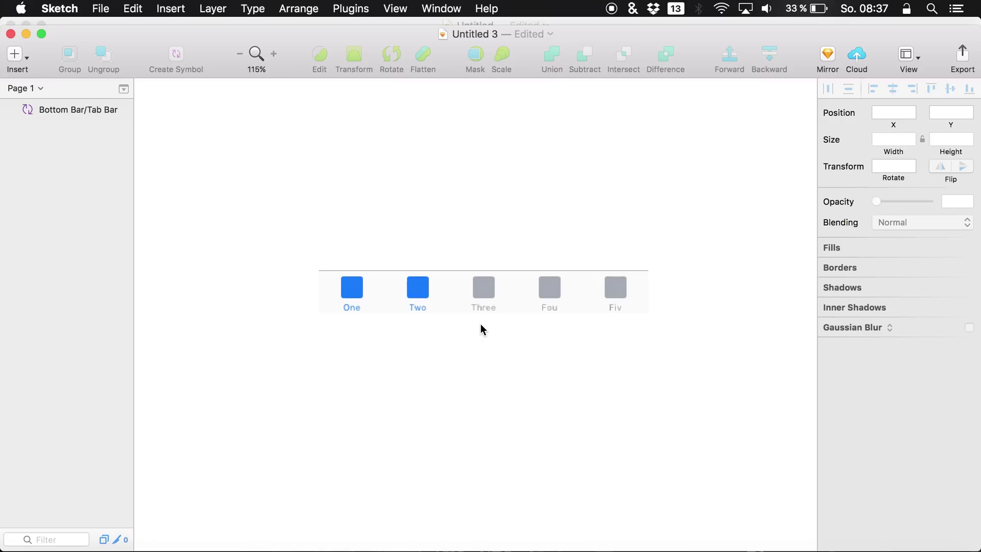
# Open the Bottom Bar/Tab Bar master symbol from the instance and clear the One icon selection
pyautogui.doubleClick(416, 294)
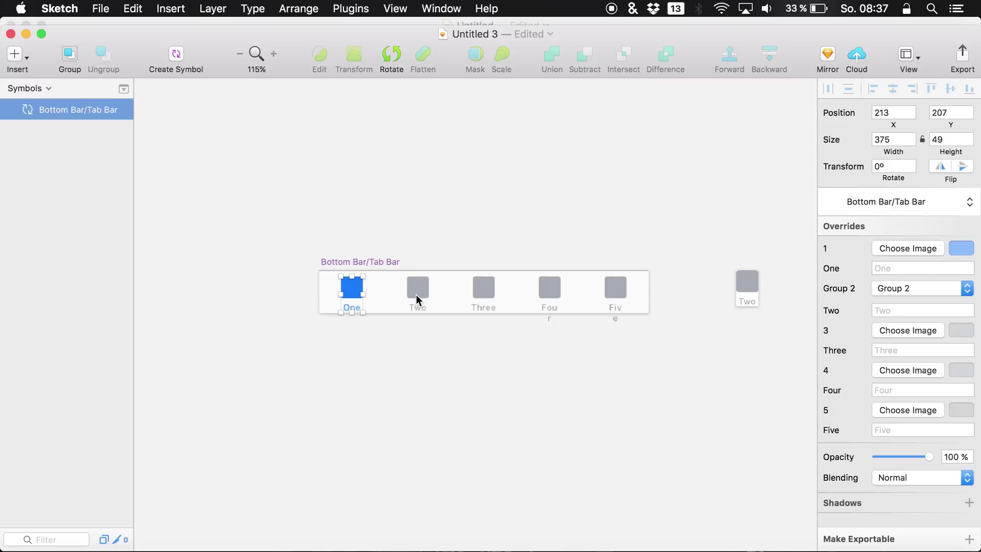
pyautogui.click(439, 349)
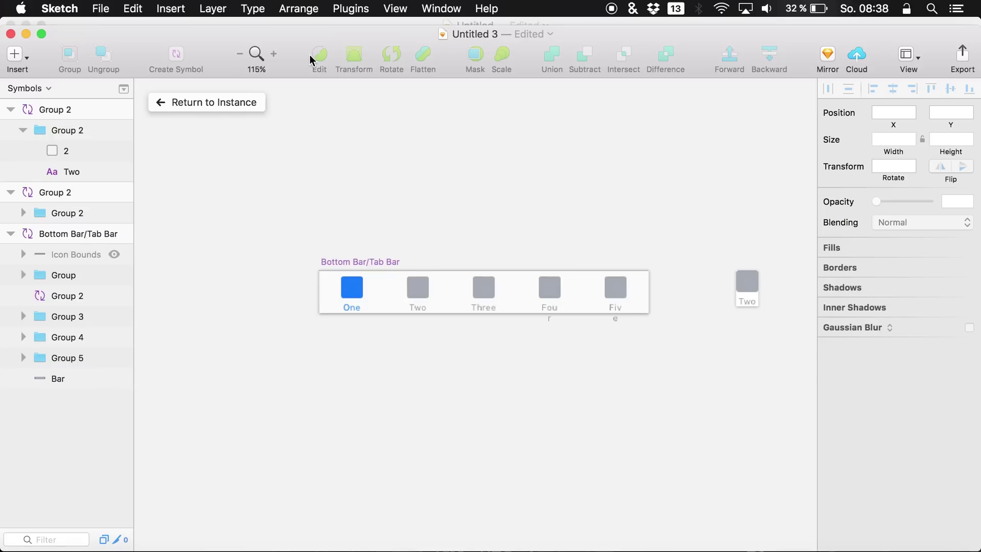
pyautogui.moveTo(424, 32); pyautogui.dragTo(424, 23)
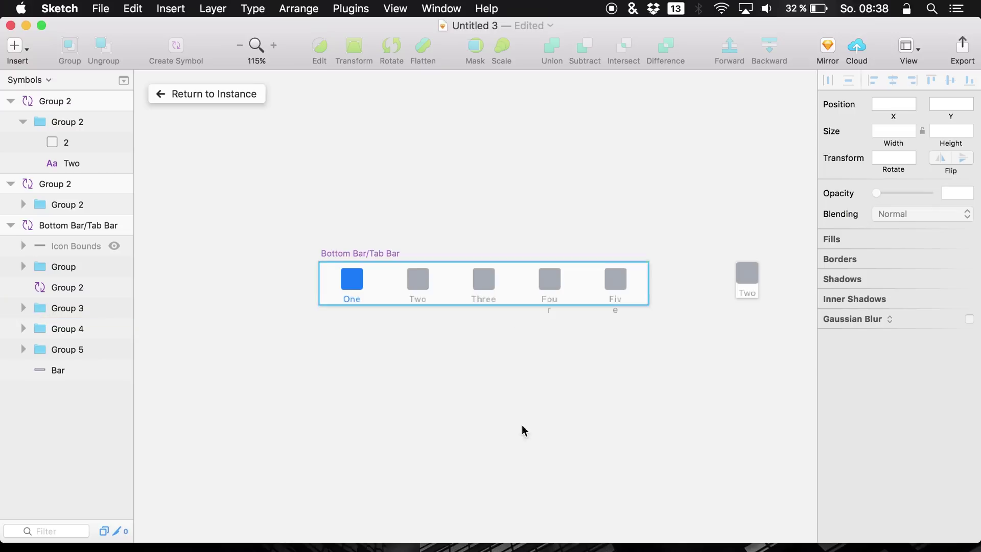